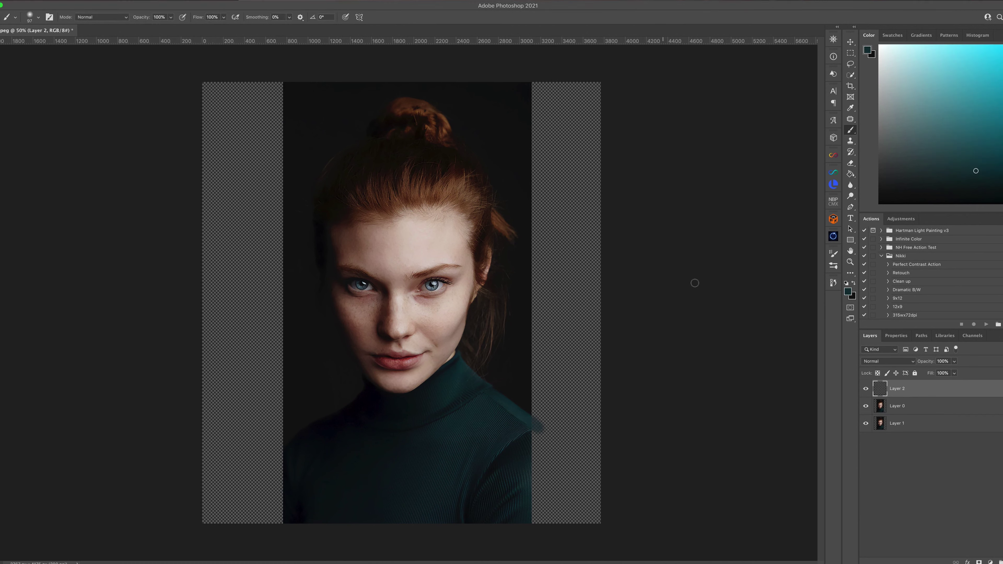
# Step: Fill the right and left transparent side strips with black using the Paint Bucket
pyautogui.press('g')
pyautogui.click(549, 144)
pyautogui.moveTo(294, 82); pyautogui.dragTo(313, 525)
pyautogui.click(277, 237)
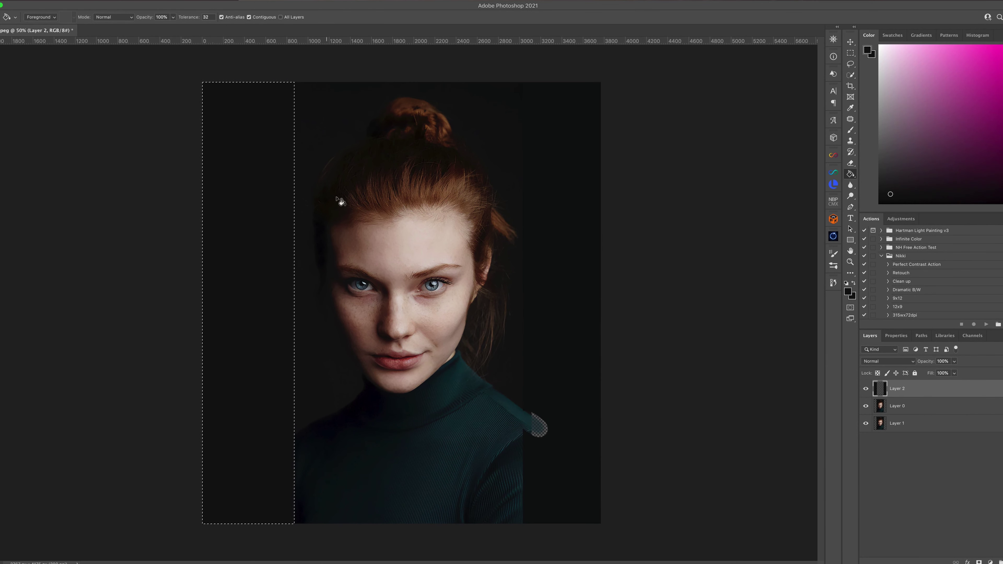
pyautogui.hotkey('ctrl', 'd')
# Step: Brush over the transparent patch near the collar and add a new empty Layer 3
pyautogui.press('b')
pyautogui.click(539, 424)
pyautogui.hotkey('ctrl', 'shift', 'alt', 'n')
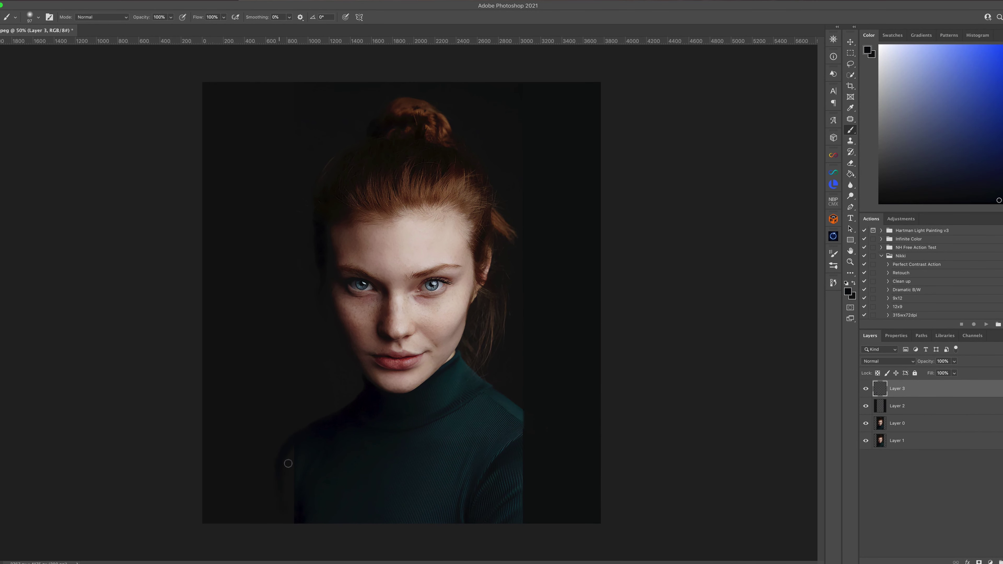
# Step: Sample sweater teals and paint them along the right shoulder and sweater edge
pyautogui.keyDown('alt'); pyautogui.click(521, 415); pyautogui.keyUp('alt')
pyautogui.moveTo(529, 421); pyautogui.dragTo(548, 497)
pyautogui.keyDown('alt'); pyautogui.click(504, 446); pyautogui.keyUp('alt')
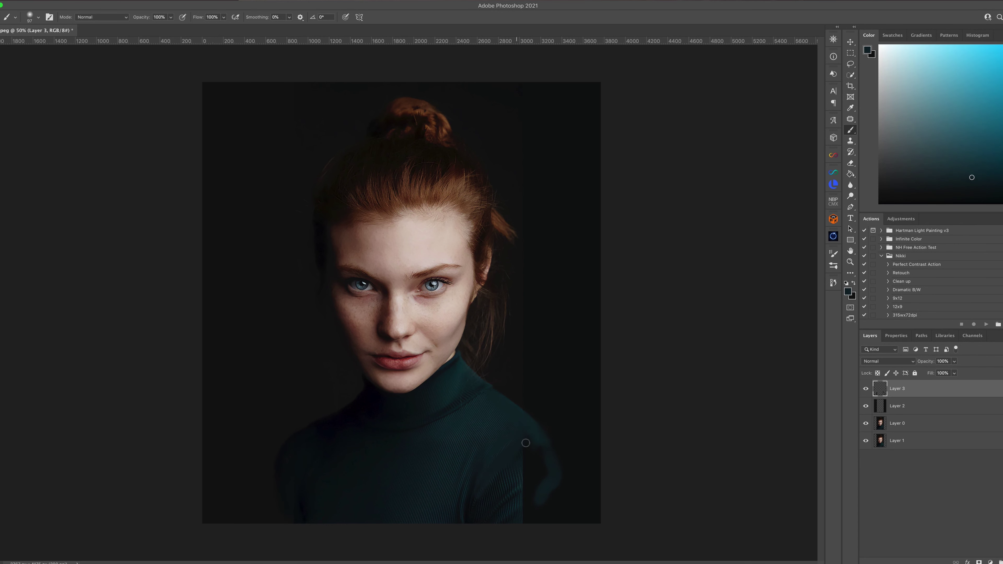
pyautogui.keyDown('alt'); pyautogui.click(481, 477); pyautogui.keyUp('alt')
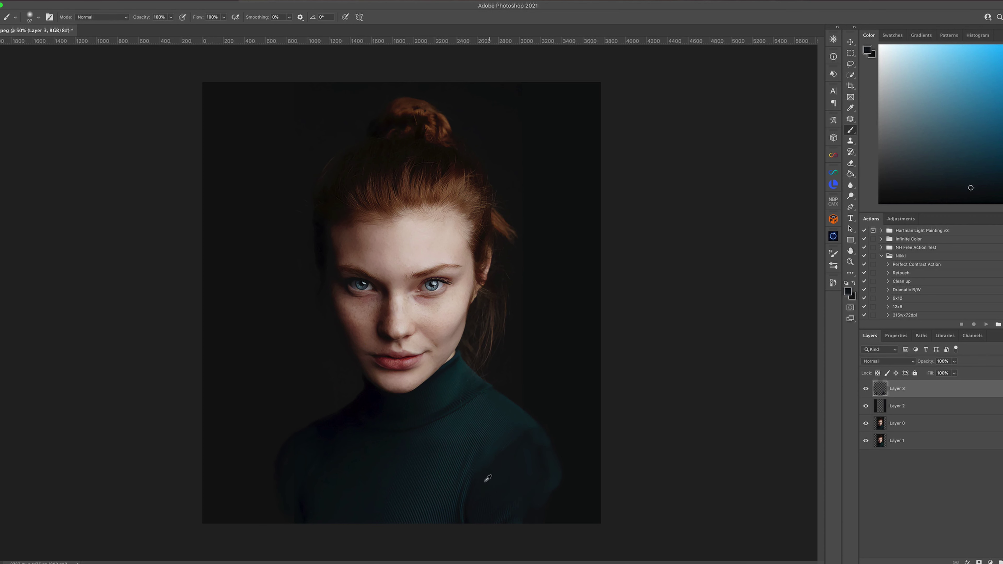
pyautogui.keyDown('alt'); pyautogui.click(541, 434); pyautogui.keyUp('alt')
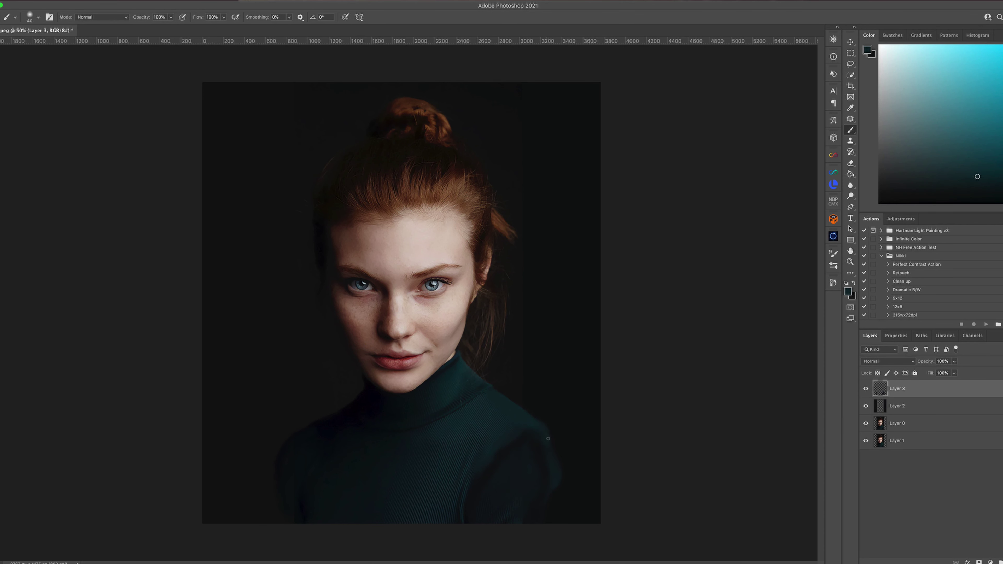
pyautogui.keyDown('alt'); pyautogui.click(374, 466); pyautogui.keyUp('alt')
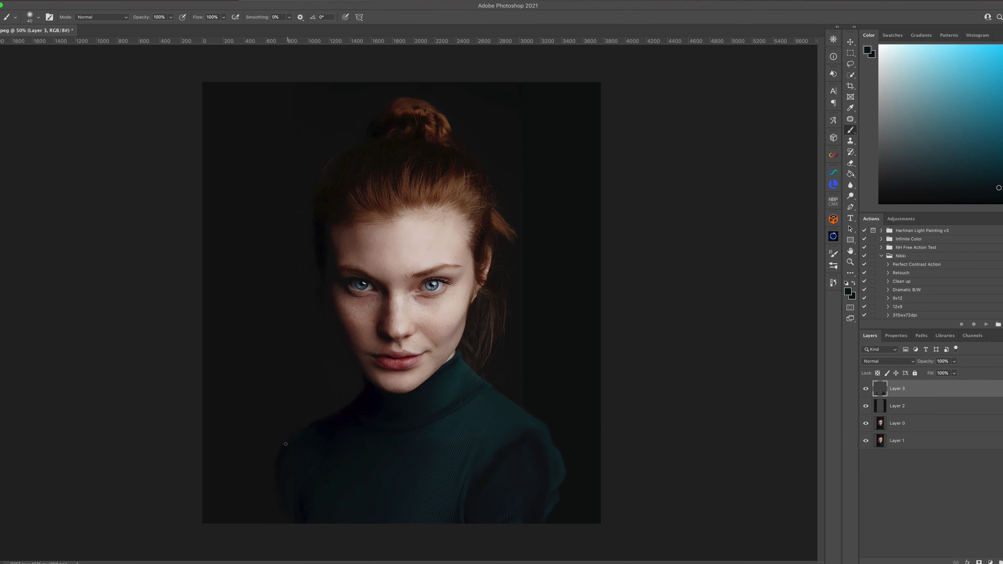
pyautogui.keyDown('alt'); pyautogui.click(276, 459); pyautogui.keyUp('alt')
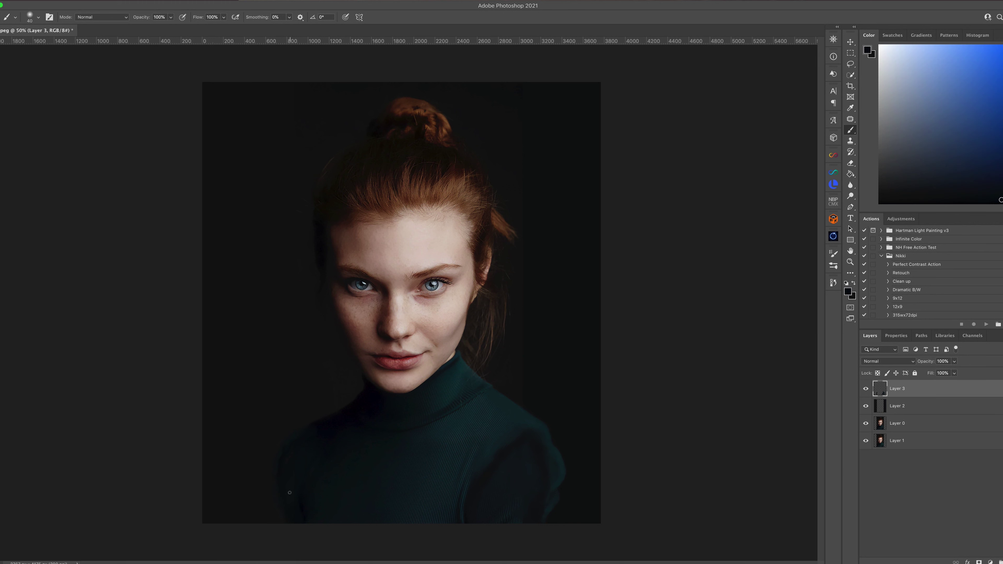
pyautogui.keyDown('alt'); pyautogui.click(306, 487); pyautogui.keyUp('alt')
# Step: Sample deeper sweater blues and paint the lower sweater, enlarging the brush to 120 px
pyautogui.keyDown('alt'); pyautogui.click(546, 426); pyautogui.keyUp('alt')
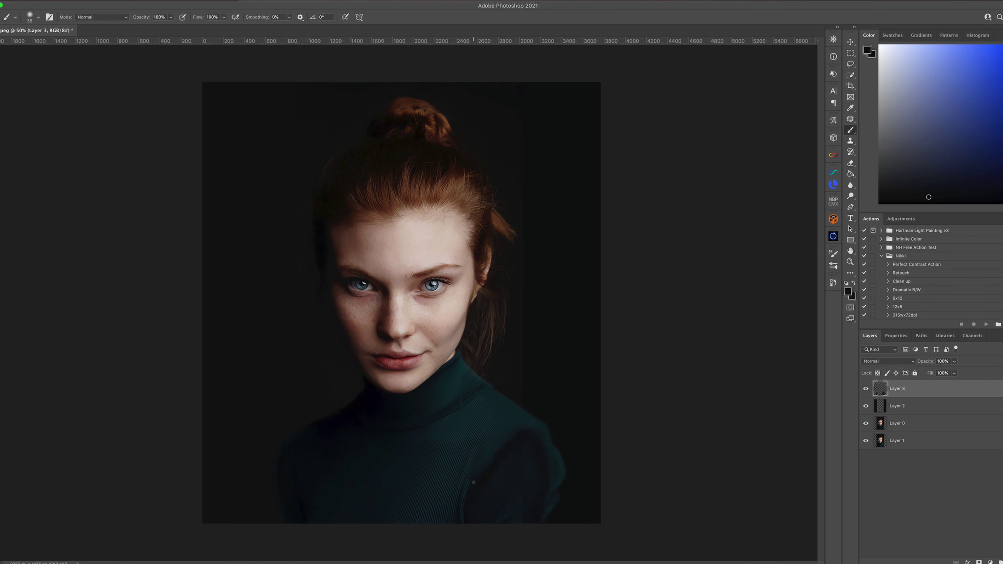
pyautogui.keyDown('alt'); pyautogui.click(500, 464); pyautogui.keyUp('alt')
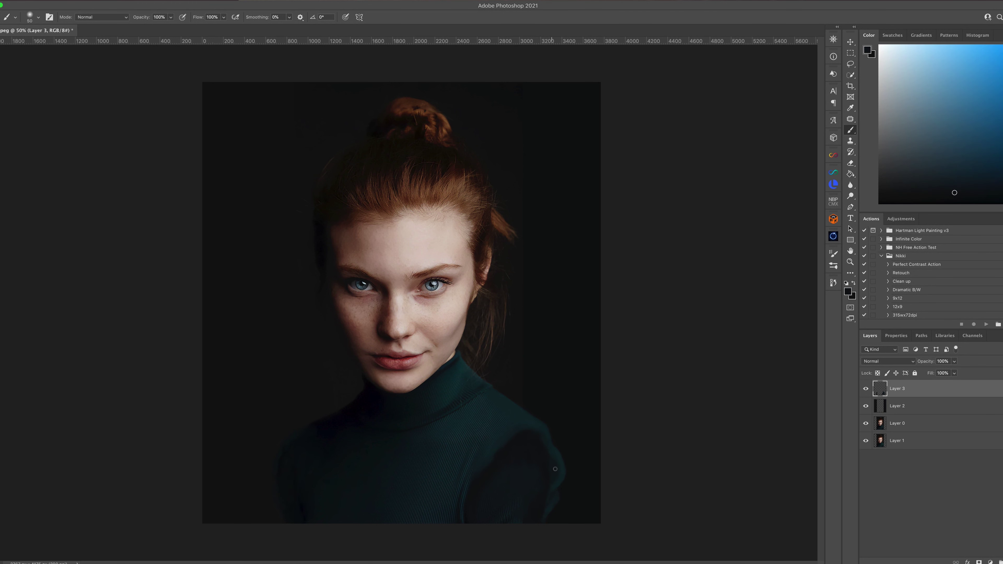
pyautogui.keyDown('alt'); pyautogui.click(560, 414); pyautogui.keyUp('alt')
pyautogui.keyDown('alt'); pyautogui.click(511, 484); pyautogui.keyUp('alt')
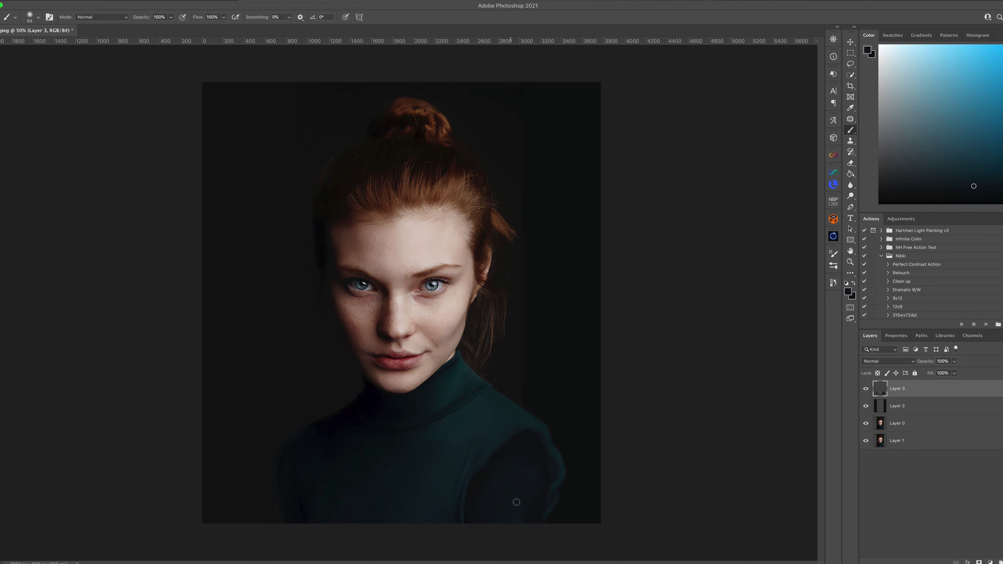
pyautogui.keyDown('alt'); pyautogui.click(298, 436); pyautogui.keyUp('alt')
pyautogui.keyDown('alt'); pyautogui.click(294, 465); pyautogui.keyUp('alt')
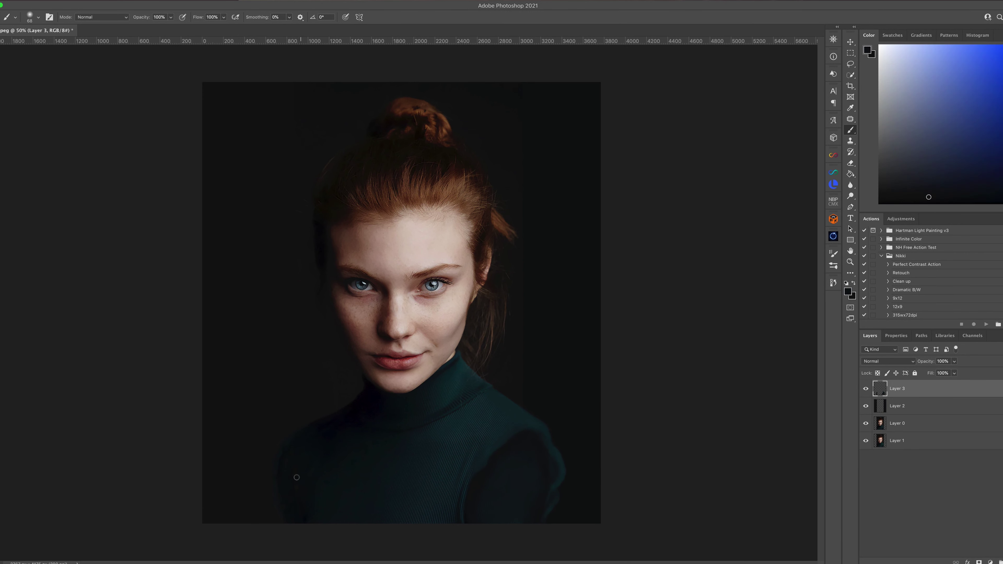
pyautogui.keyDown('alt'); pyautogui.click(474, 418); pyautogui.keyUp('alt')
pyautogui.moveTo(461, 432); pyautogui.dragTo(488, 400)
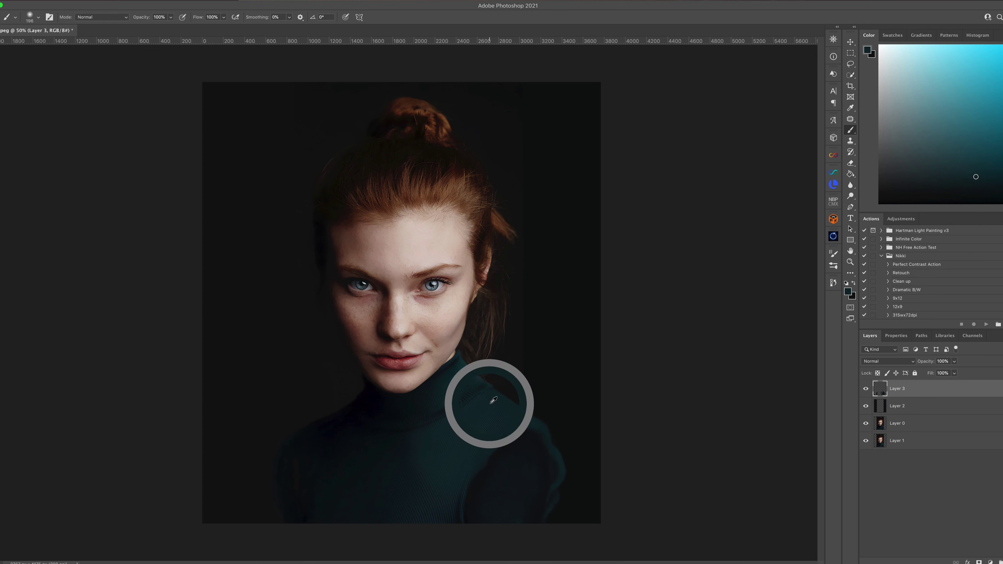
# Step: Sample dark and teal tones and paint over the sweater with a ~68 px brush
pyautogui.keyDown('alt'); pyautogui.click(397, 521); pyautogui.keyUp('alt')
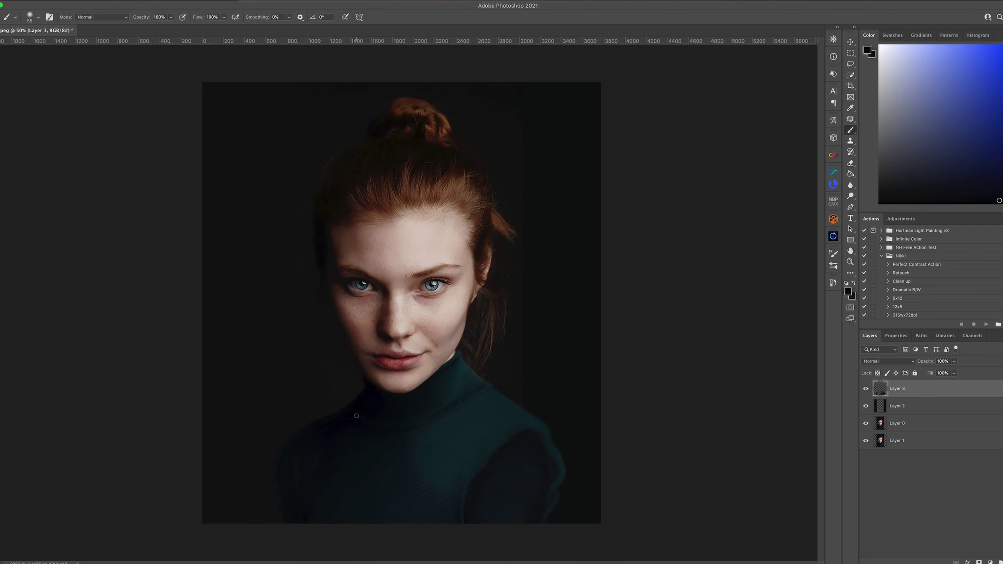
pyautogui.keyDown('alt'); pyautogui.click(482, 472); pyautogui.keyUp('alt')
pyautogui.moveTo(534, 433); pyautogui.dragTo(547, 434)
pyautogui.keyDown('alt'); pyautogui.click(470, 397); pyautogui.keyUp('alt')
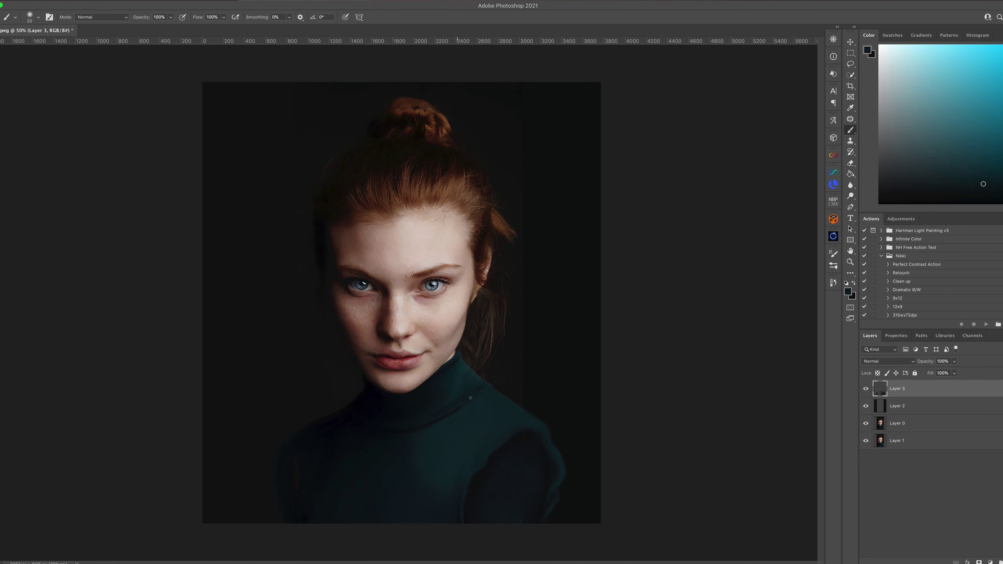
pyautogui.keyDown('alt'); pyautogui.click(461, 379); pyautogui.keyUp('alt')
pyautogui.keyDown('alt'); pyautogui.click(454, 418); pyautogui.keyUp('alt')
pyautogui.keyDown('alt'); pyautogui.click(387, 446); pyautogui.keyUp('alt')
pyautogui.keyDown('alt'); pyautogui.click(425, 465); pyautogui.keyUp('alt')
# Step: Even out the dark background beside the hair and neck with sampled dark tones
pyautogui.keyDown('alt'); pyautogui.click(522, 351); pyautogui.keyUp('alt')
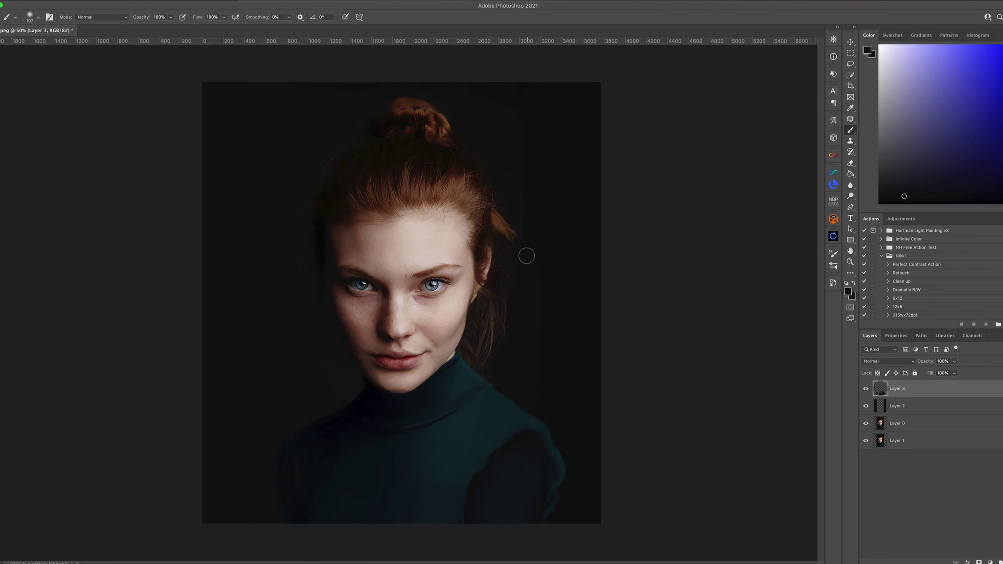
pyautogui.keyDown('alt'); pyautogui.click(507, 170); pyautogui.keyUp('alt')
pyautogui.keyDown('alt'); pyautogui.click(324, 285); pyautogui.keyUp('alt')
pyautogui.keyDown('alt'); pyautogui.click(286, 179); pyautogui.keyUp('alt')
pyautogui.keyDown('alt'); pyautogui.click(253, 195); pyautogui.keyUp('alt')
pyautogui.keyDown('alt'); pyautogui.click(583, 254); pyautogui.keyUp('alt')
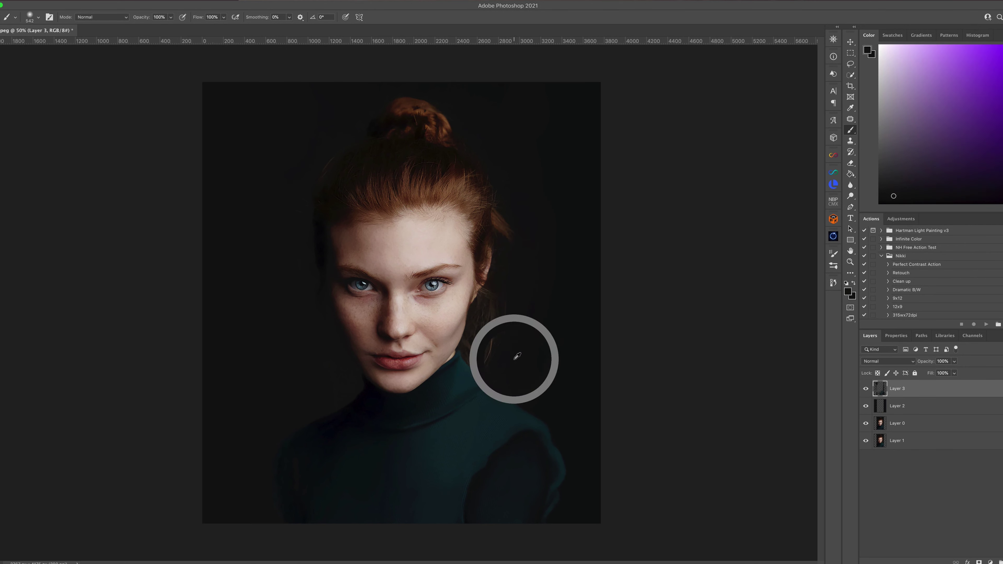
pyautogui.keyDown('alt'); pyautogui.click(520, 183); pyautogui.keyUp('alt')
pyautogui.moveTo(488, 316); pyautogui.dragTo(476, 316)
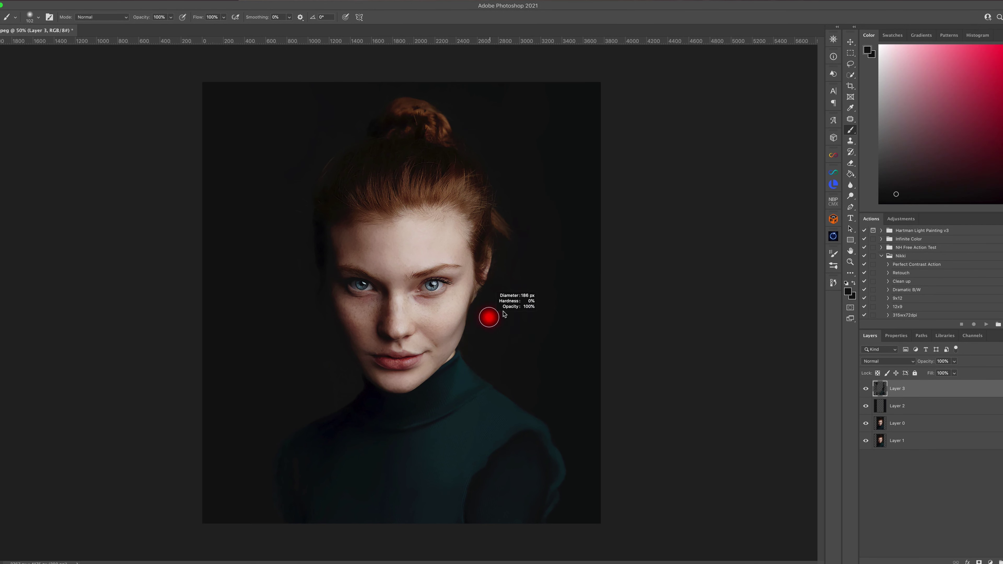
pyautogui.keyDown('alt'); pyautogui.click(508, 202); pyautogui.keyUp('alt')
pyautogui.keyDown('alt'); pyautogui.click(576, 244); pyautogui.keyUp('alt')
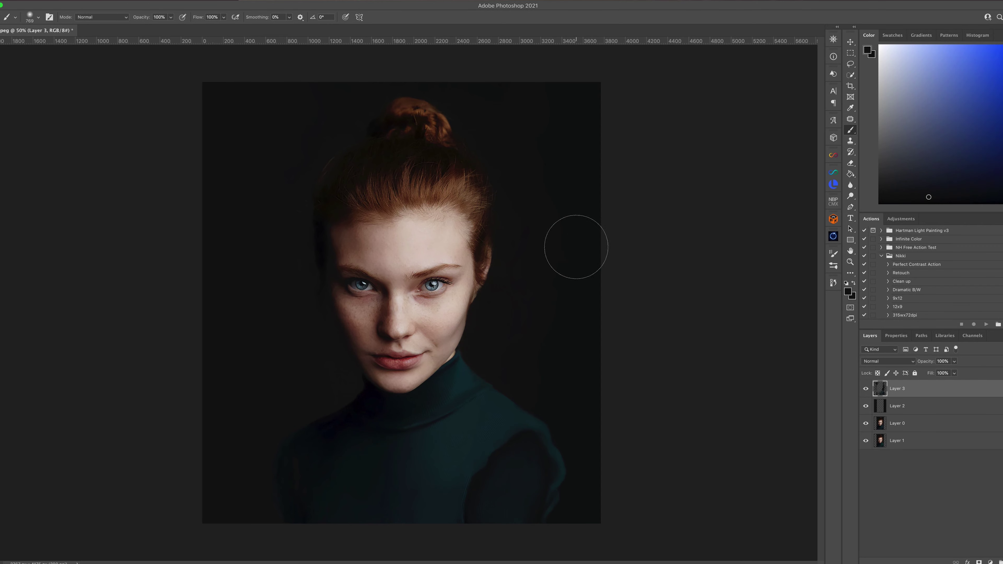
pyautogui.moveTo(257, 271); pyautogui.dragTo(221, 285)
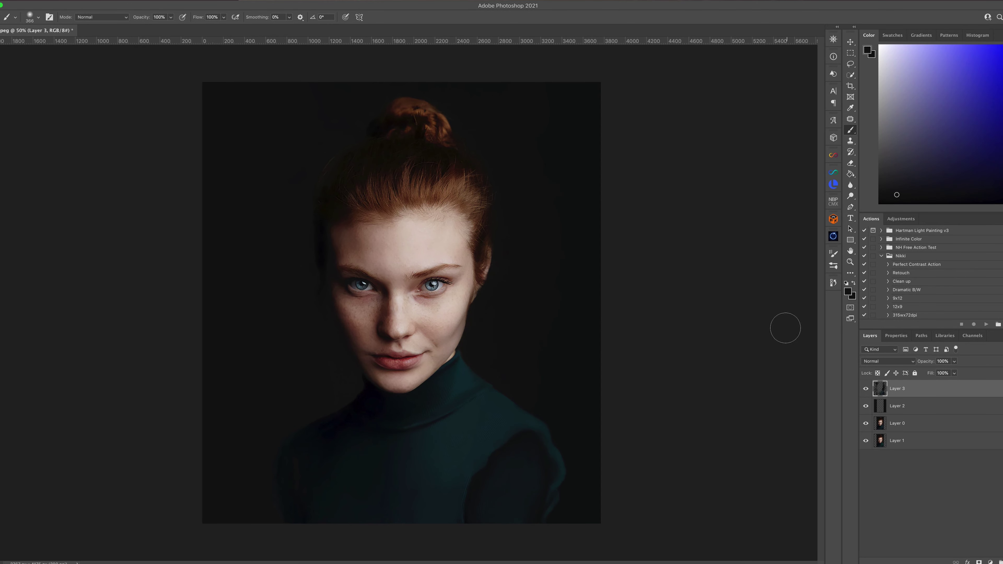
# Step: Flatten the image and save it as face.psd in Photoshop format
pyautogui.click(134, 208)
pyautogui.hotkey('ctrl', 'shift', 's')
pyautogui.click(500, 411)
pyautogui.click(513, 378)
# Step: Confirm the save, then in Face-Aware Liquify set eye size to 72 and mouth width to -42
pyautogui.press('Return')
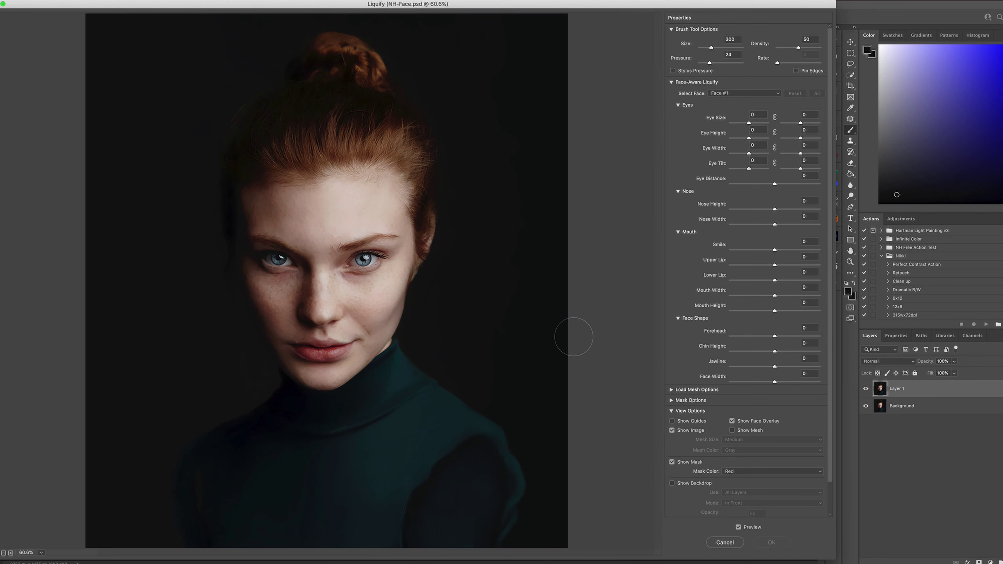
pyautogui.moveTo(811, 123); pyautogui.dragTo(813, 123)
pyautogui.moveTo(774, 295); pyautogui.dragTo(756, 295)
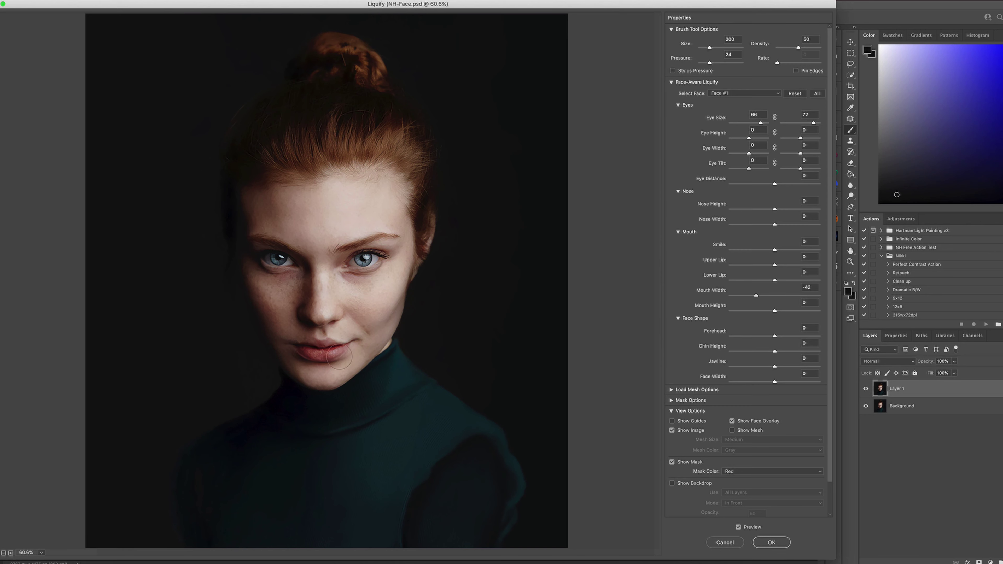
# Step: Push the hair and bun upward with a 500 px Forward Warp brush
pyautogui.press(']')
pyautogui.press(']')
pyautogui.press(']')
pyautogui.moveTo(390, 183); pyautogui.dragTo(430, 85)
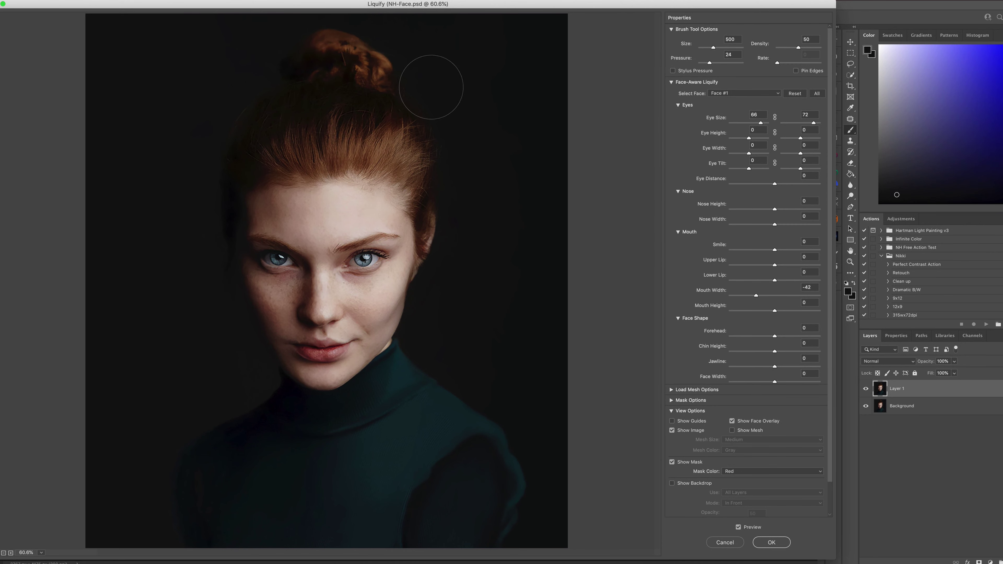
pyautogui.press('[')
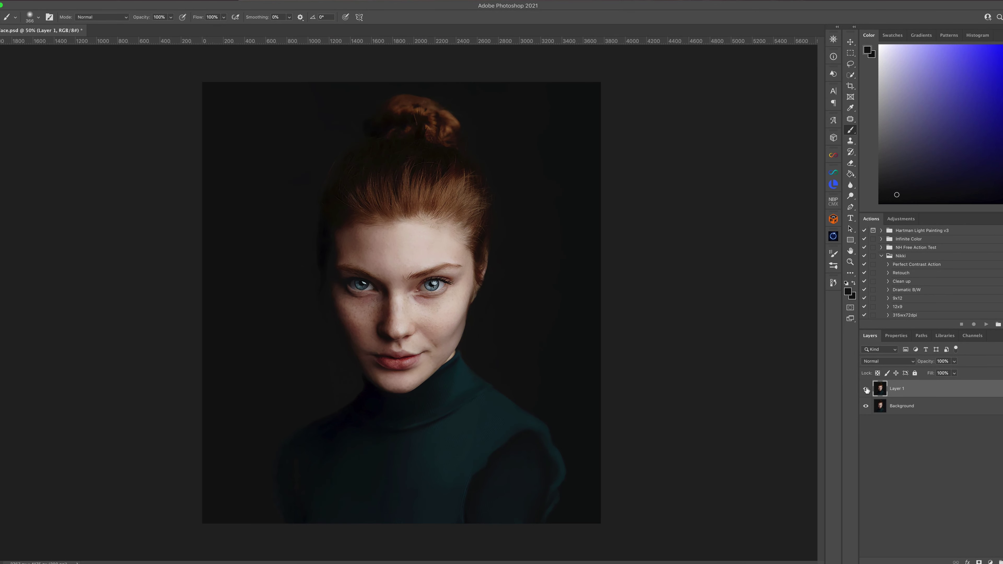
# Step: Duplicate the layer and blend the hair bun and forehead hairline with the Mixer Brush
pyautogui.hotkey('ctrl', 'j')
pyautogui.hotkey('shift', 'b')
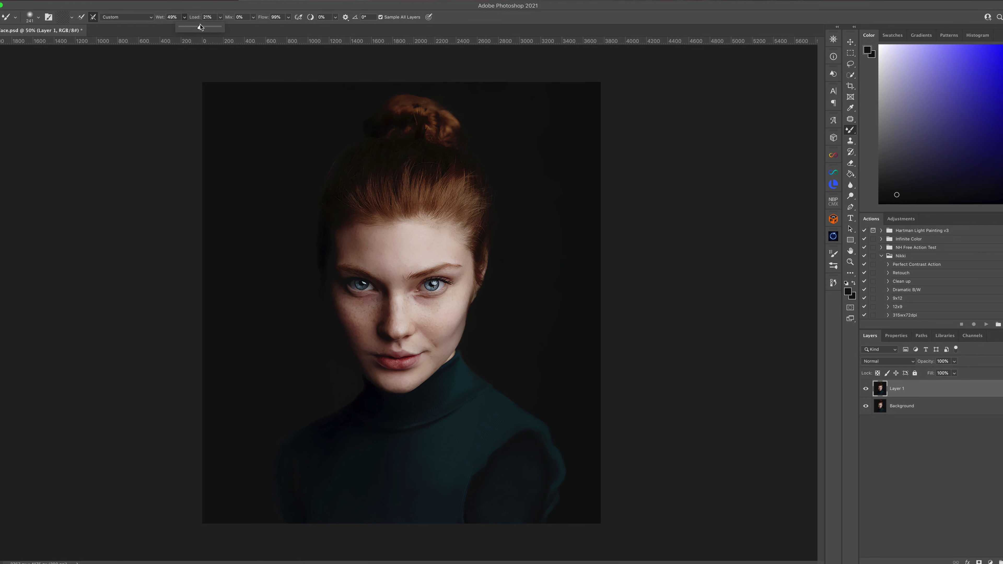
pyautogui.press('[')
pyautogui.press('[')
pyautogui.press('[')
pyautogui.moveTo(409, 134); pyautogui.dragTo(447, 104)
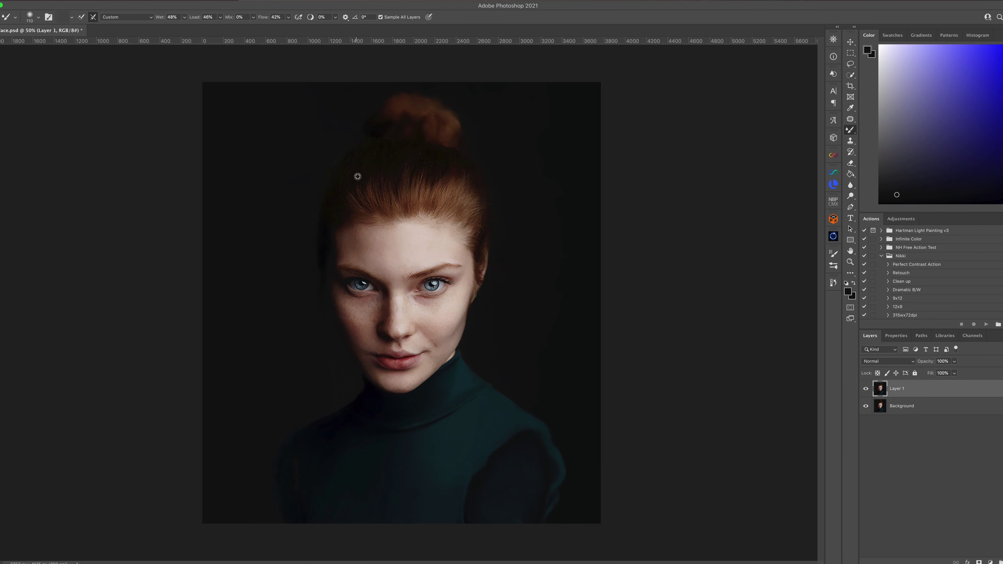
pyautogui.press(']')
pyautogui.press(']')
pyautogui.press(']')
pyautogui.moveTo(354, 175); pyautogui.dragTo(476, 209)
pyautogui.press('[')
pyautogui.press('[')
pyautogui.press('[')
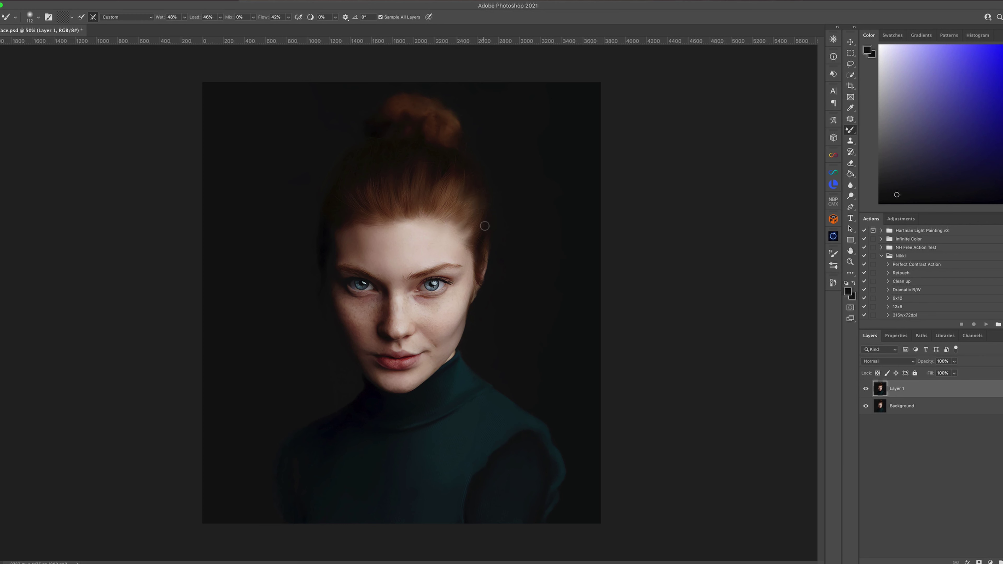
pyautogui.press(']')
pyautogui.press(']')
pyautogui.press(']')
pyautogui.hotkey('ctrl', '1')
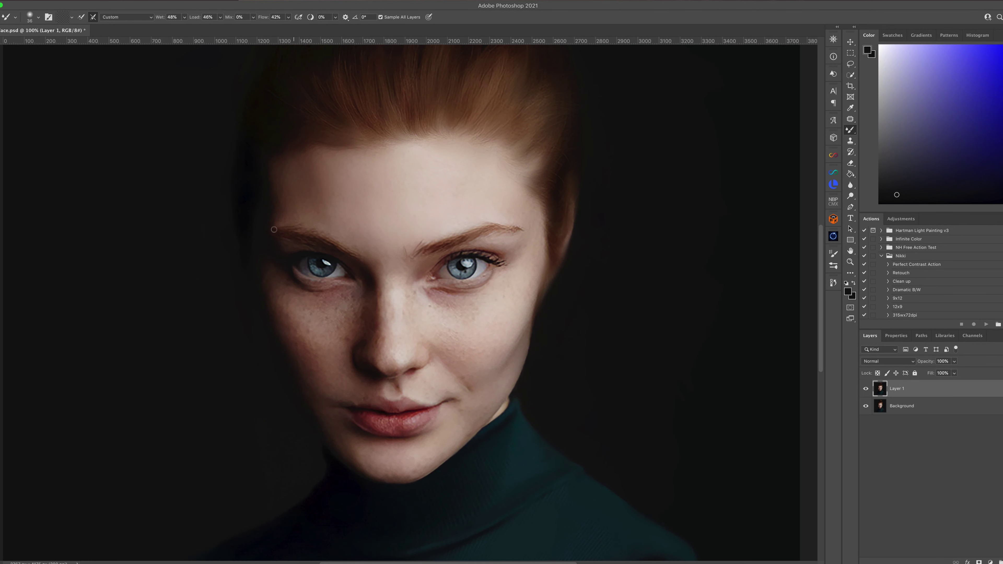
# Step: Blend the left and right eyebrows into soft strokes with the Mixer Brush
pyautogui.moveTo(273, 229); pyautogui.dragTo(315, 241)
pyautogui.press(']')
pyautogui.press(']')
pyautogui.press(']')
pyautogui.moveTo(495, 218); pyautogui.dragTo(424, 251)
pyautogui.moveTo(506, 254); pyautogui.dragTo(490, 226)
pyautogui.press(']')
pyautogui.press(']')
pyautogui.press(']')
# Step: Smooth the left cheek beside the nose and the shadow under the right eye with a ~108 px brush
pyautogui.moveTo(448, 285); pyautogui.dragTo(438, 285)
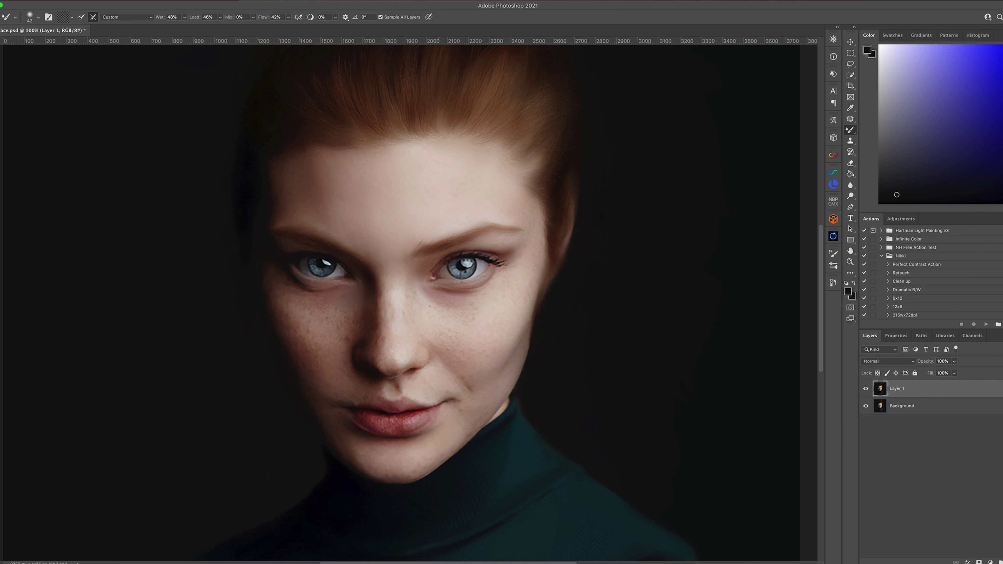
pyautogui.moveTo(395, 368); pyautogui.dragTo(407, 368)
pyautogui.moveTo(307, 362); pyautogui.dragTo(322, 362)
pyautogui.moveTo(287, 315); pyautogui.dragTo(363, 367)
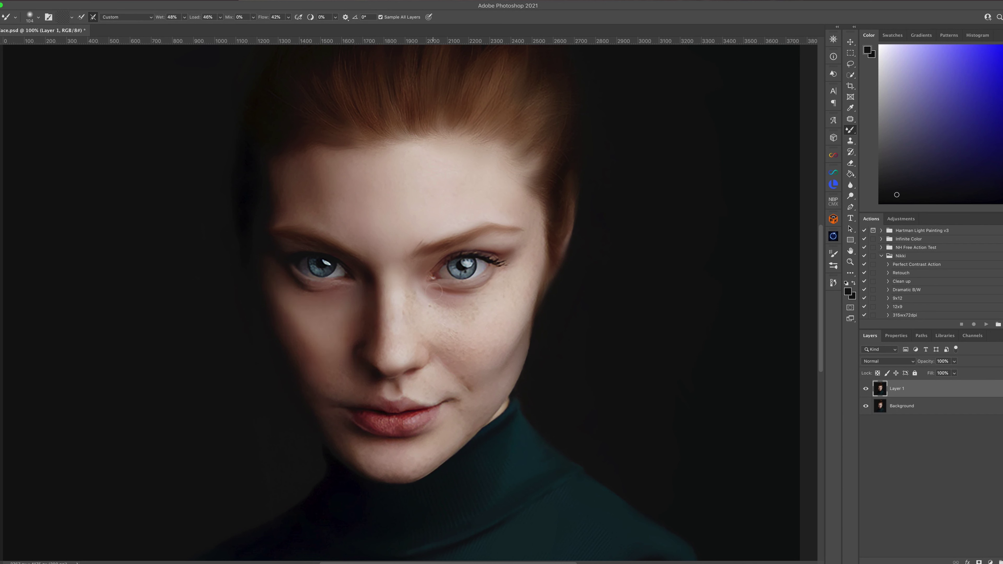
pyautogui.moveTo(434, 291); pyautogui.dragTo(531, 232)
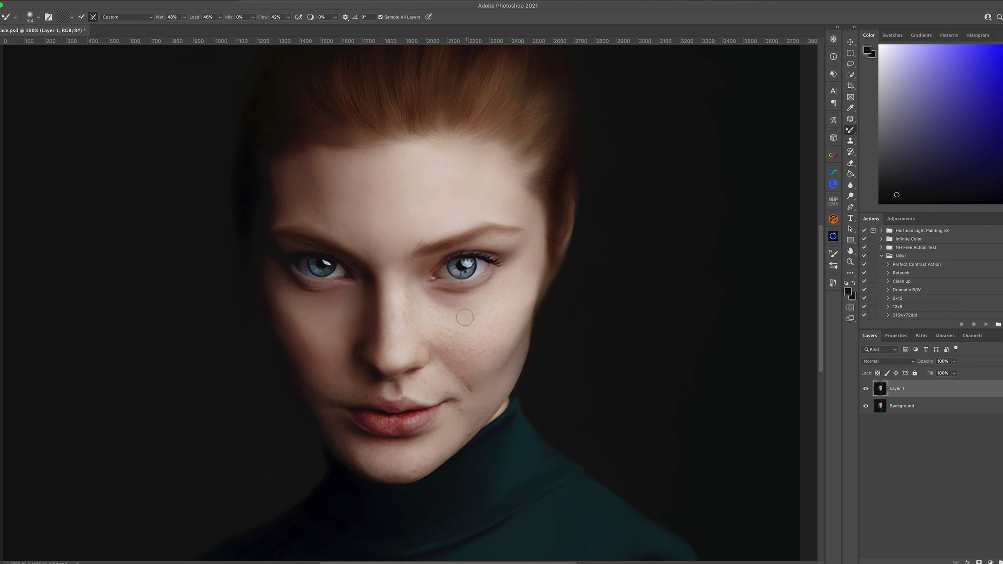
# Step: Smooth the lower lip's skin texture and soften the right eye's bright catchlight
pyautogui.moveTo(406, 423); pyautogui.dragTo(396, 423)
pyautogui.moveTo(389, 428); pyautogui.dragTo(412, 429)
pyautogui.press(']')
pyautogui.press(']')
pyautogui.press(']')
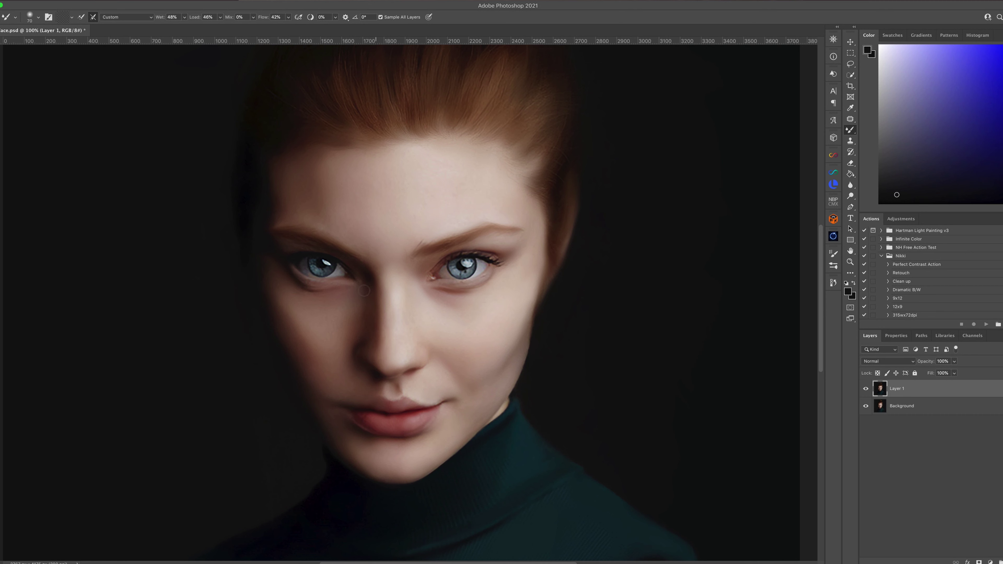
pyautogui.press('[')
pyautogui.moveTo(465, 260); pyautogui.dragTo(450, 271)
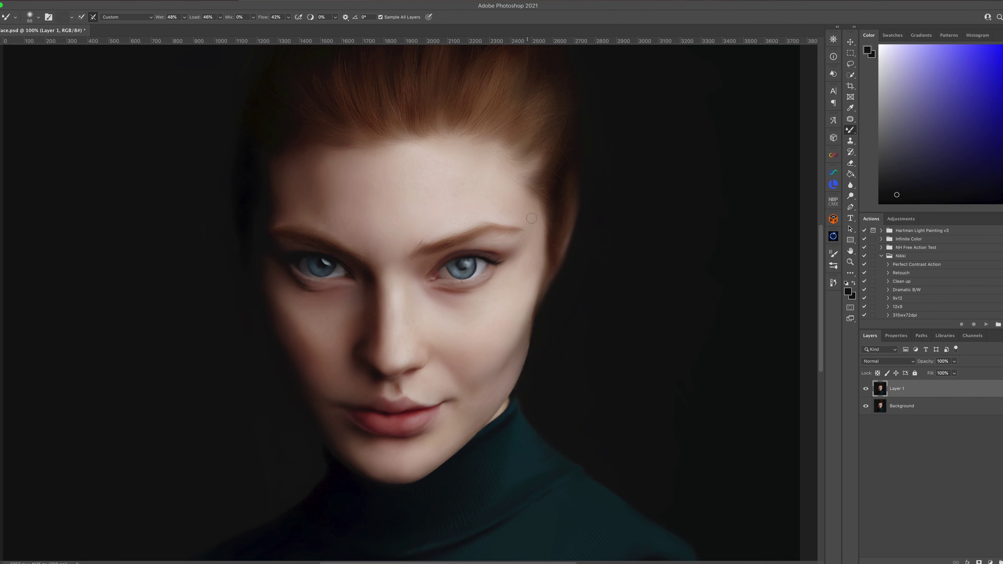
pyautogui.press(']')
pyautogui.press(']')
pyautogui.press(']')
# Step: Zoom out and smooth the neck, turtleneck and right shoulder with progressively larger brushes
pyautogui.hotkey('ctrl', '-')
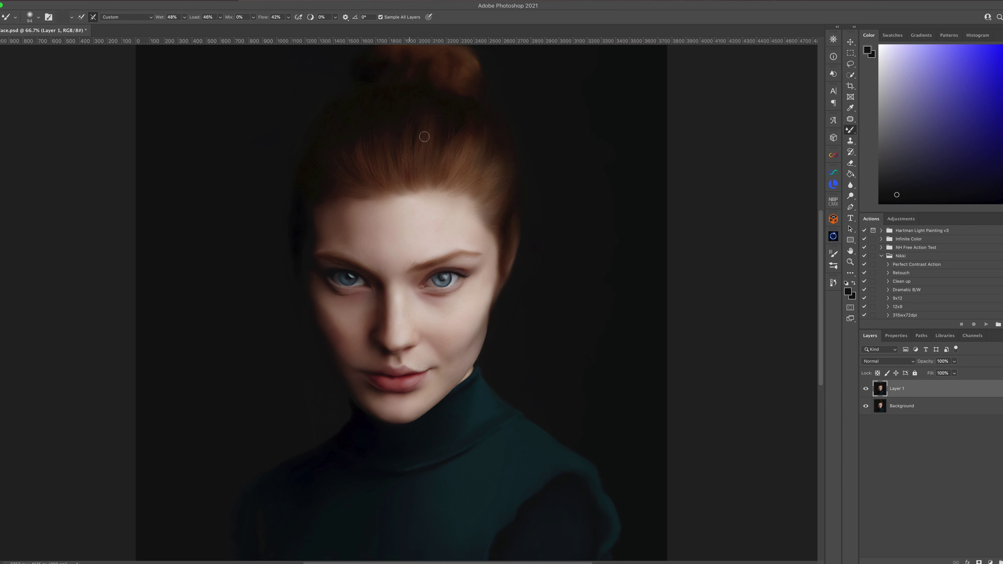
pyautogui.press(']')
pyautogui.press(']')
pyautogui.press(']')
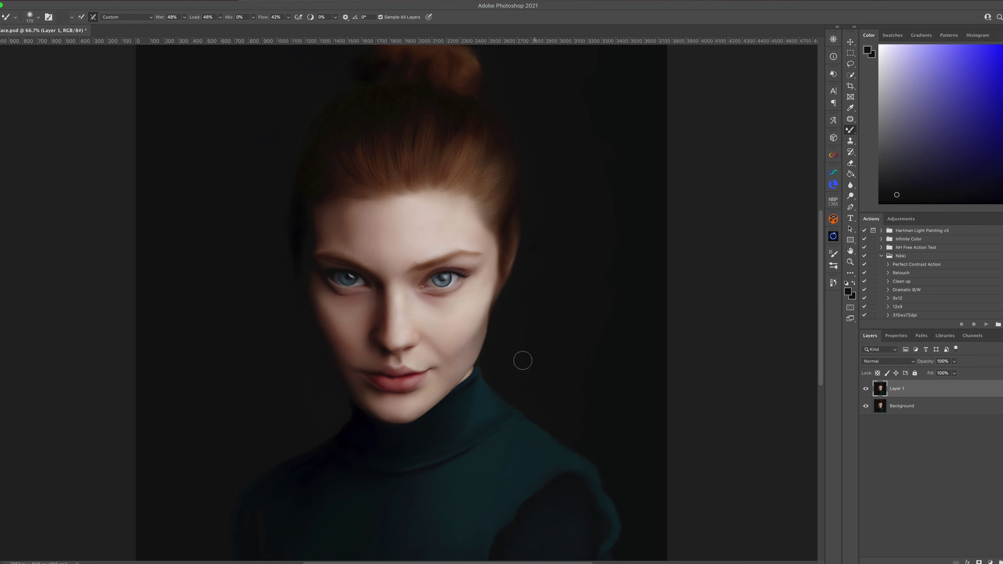
pyautogui.press(']')
pyautogui.press(']')
pyautogui.press(']')
pyautogui.press(']')
pyautogui.press(']')
pyautogui.scroll(-5, 633, 490)
pyautogui.press(']')
pyautogui.press(']')
pyautogui.press(']')
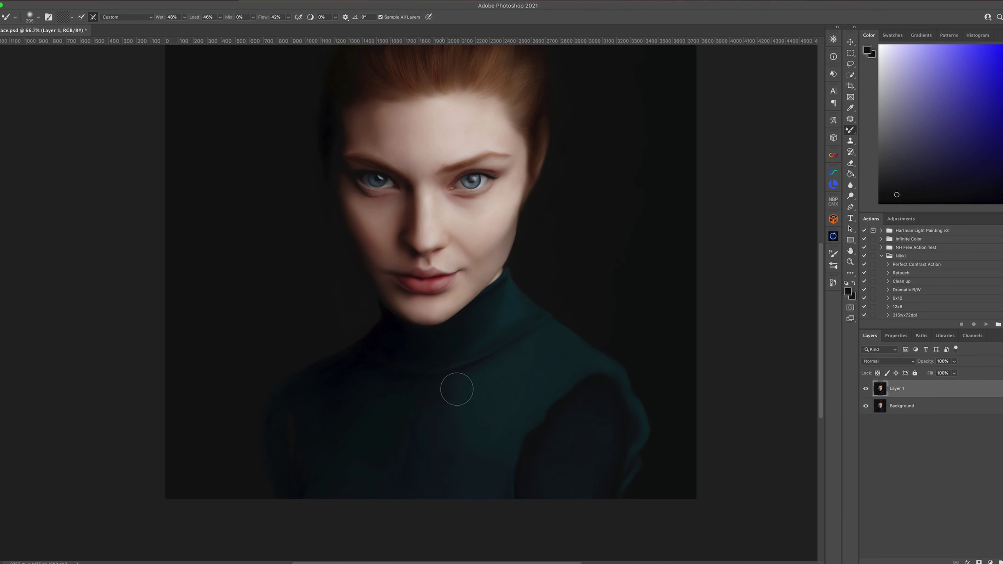
pyautogui.press('[')
pyautogui.press('[')
pyautogui.press('[')
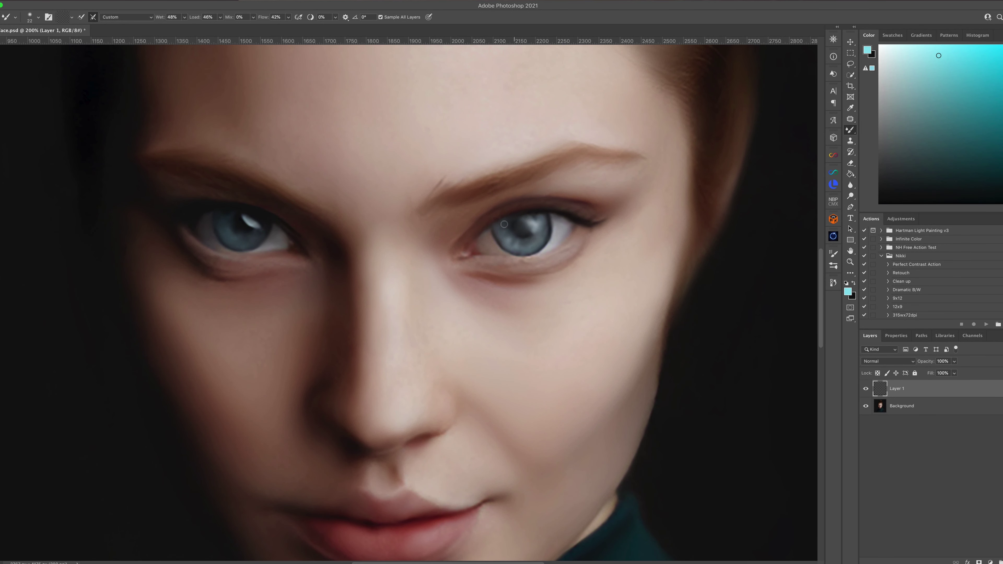
# Step: Soften the left iris catchlight, then darken and extend the right eyeliner wing
pyautogui.moveTo(237, 209); pyautogui.dragTo(241, 216)
pyautogui.moveTo(223, 234); pyautogui.dragTo(233, 236)
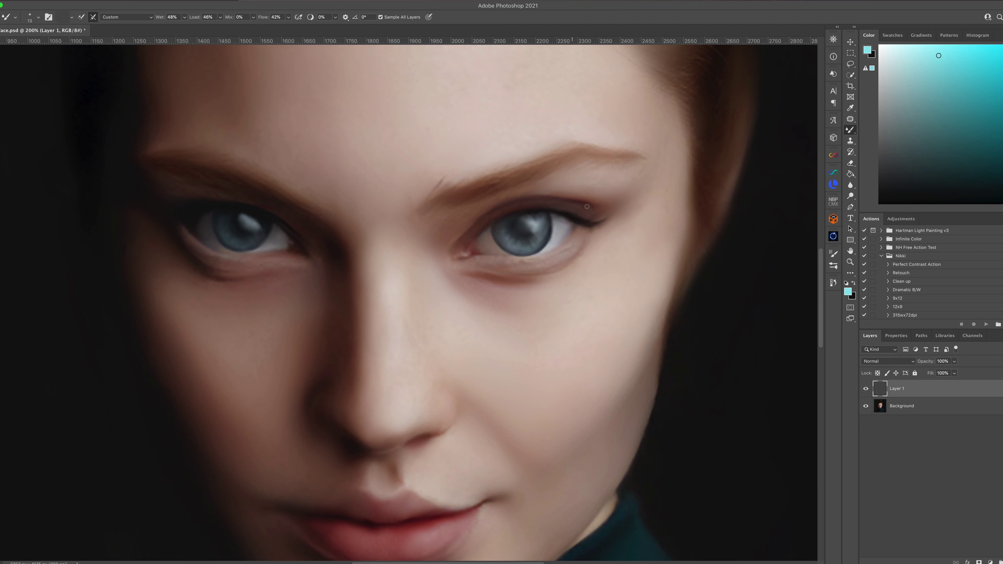
pyautogui.moveTo(587, 221); pyautogui.dragTo(617, 212)
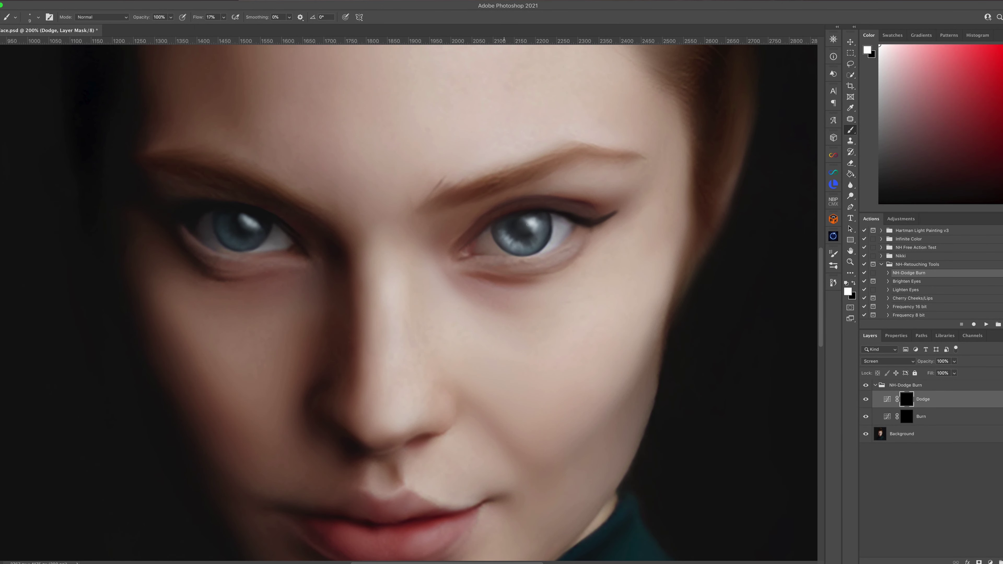
# Step: On the Dodge mask, brighten the left iris, nose tip and upper lip
pyautogui.moveTo(235, 239); pyautogui.dragTo(225, 219)
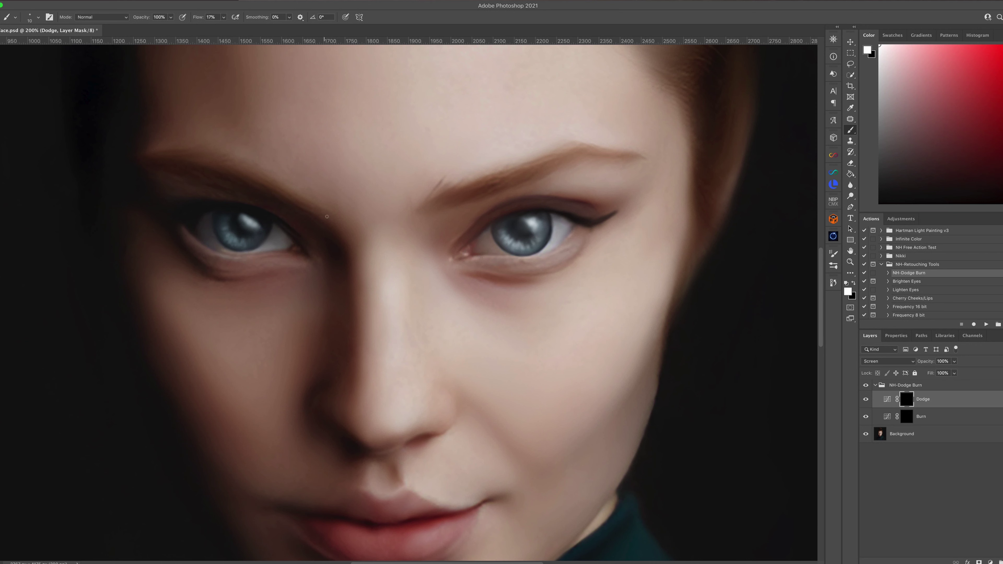
pyautogui.press(']')
pyautogui.press(']')
pyautogui.press('[')
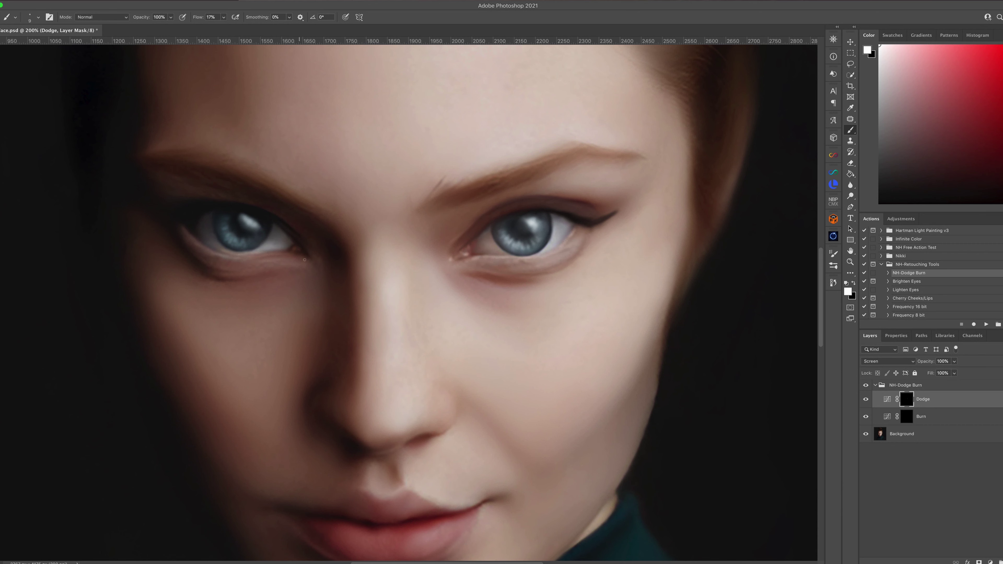
pyautogui.press(']')
pyautogui.press(']')
pyautogui.press(']')
pyautogui.press('[')
pyautogui.press('[')
pyautogui.press('[')
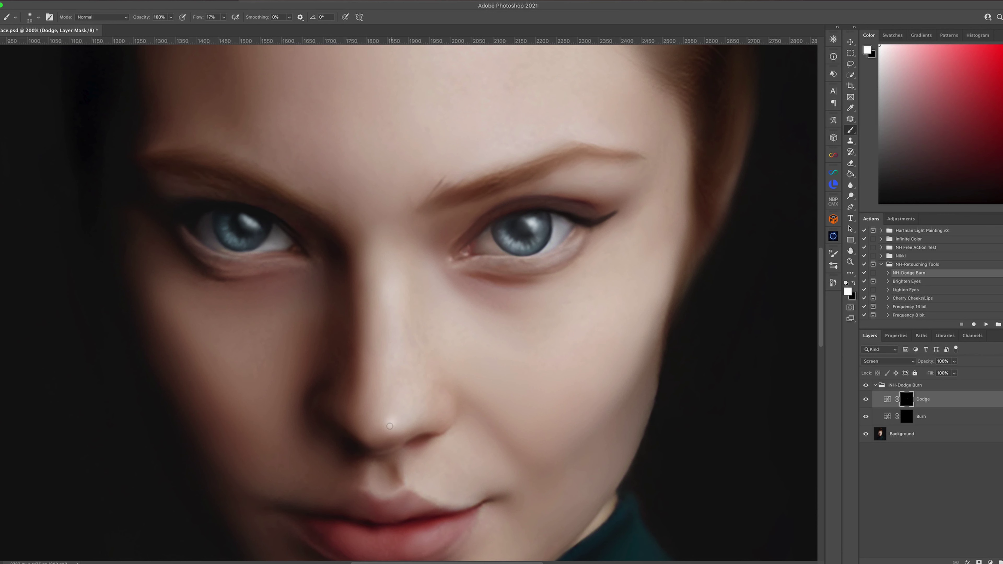
pyautogui.press('[')
pyautogui.press('[')
pyautogui.press(']')
pyautogui.press(']')
pyautogui.press(']')
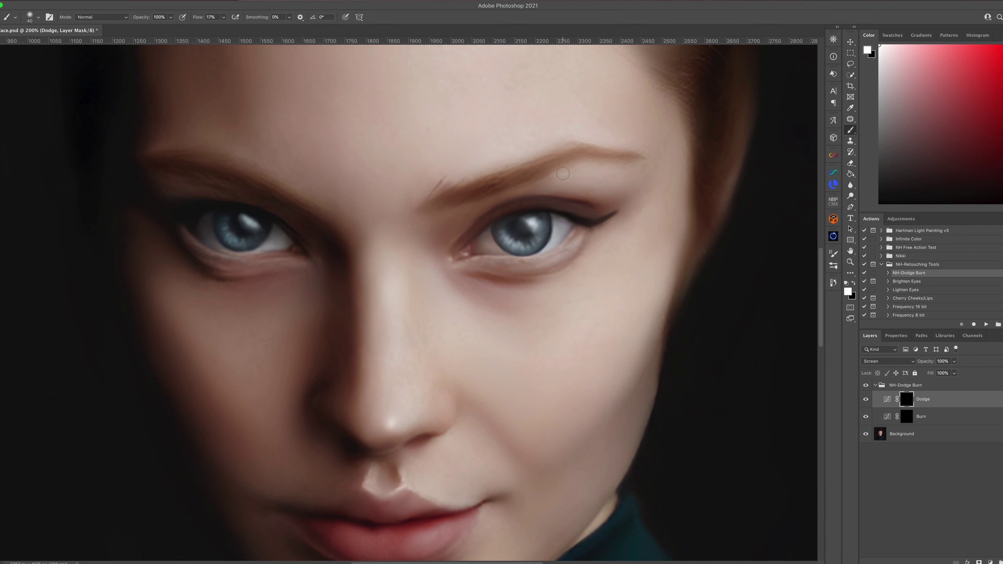
pyautogui.press('super+minus')
# Step: On the Burn layer, deepen shadows around the eyes, nose, face and hair
pyautogui.moveTo(906, 399); pyautogui.dragTo(907, 417)
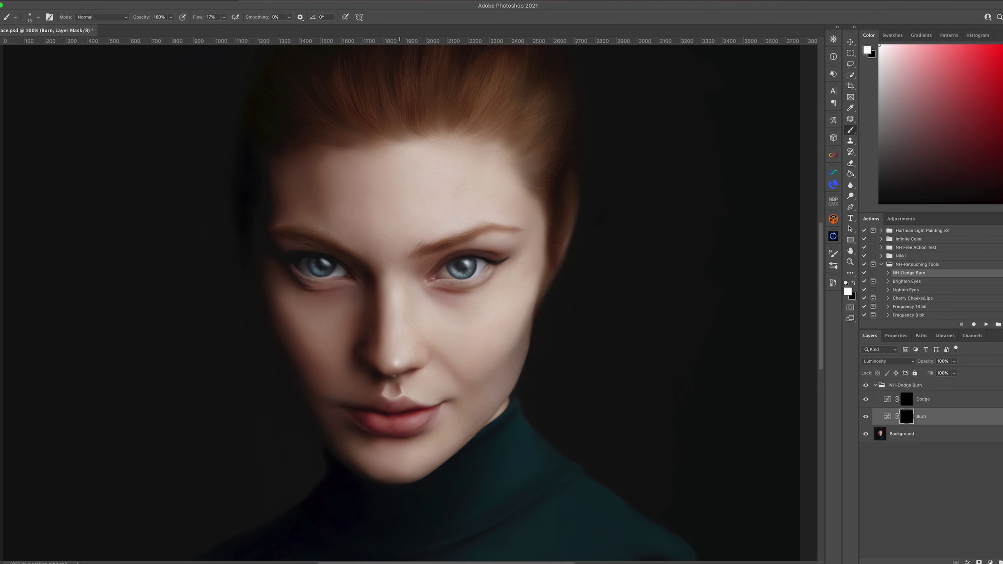
pyautogui.press(']')
pyautogui.press('super+plus')
pyautogui.press('[')
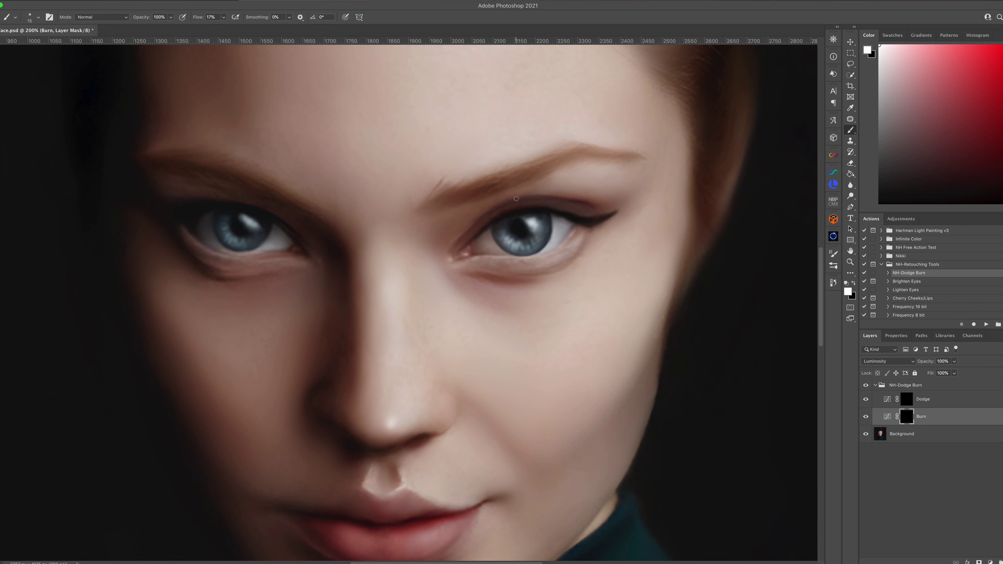
pyautogui.press(']')
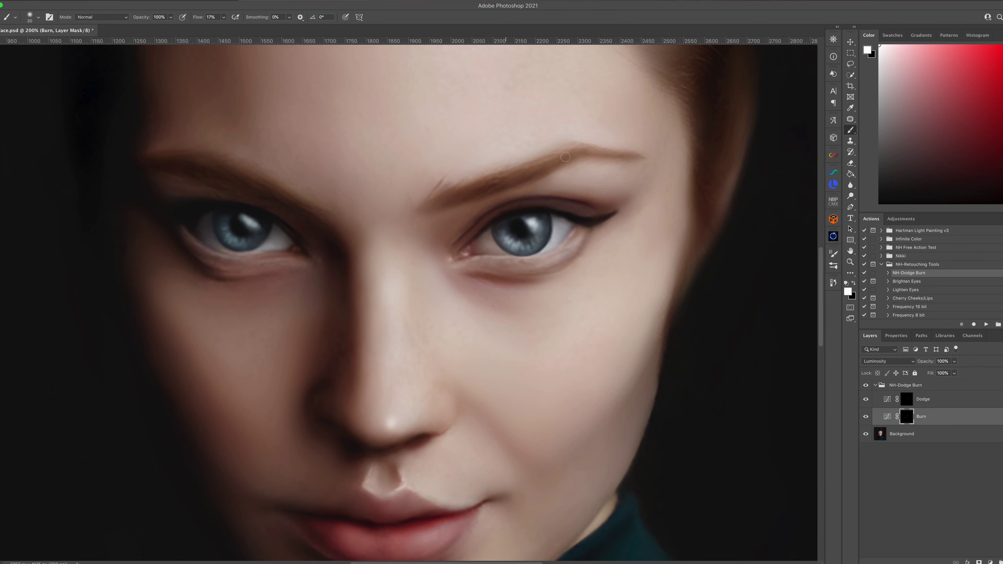
pyautogui.press(']')
pyautogui.hotkey('ctrl', '-')
pyautogui.hotkey('ctrl', '-')
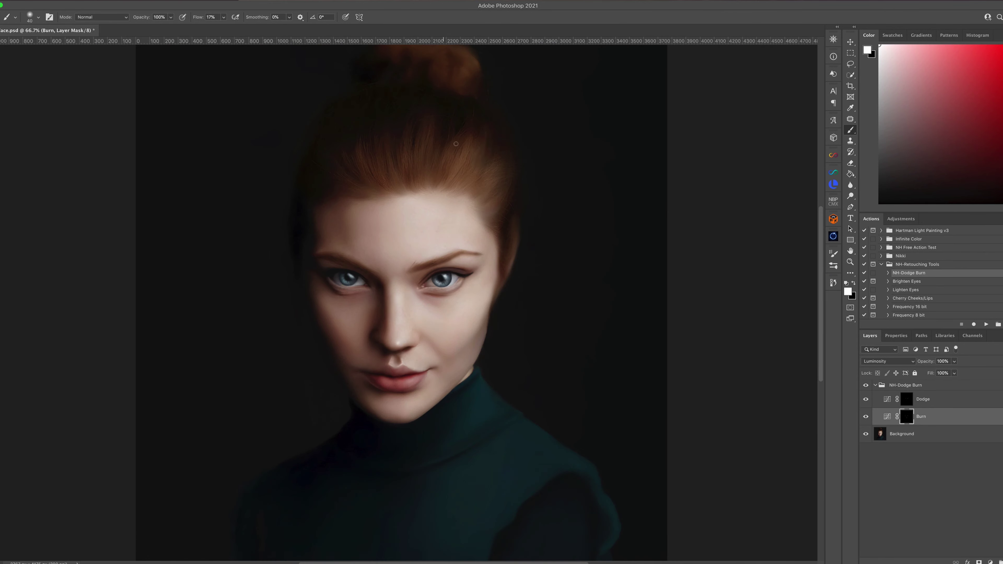
pyautogui.scroll(-3, 436, 455)
# Step: Darken the neck and shoulder shadows on the Burn layer with resized brushes
pyautogui.moveTo(481, 381); pyautogui.dragTo(477, 385)
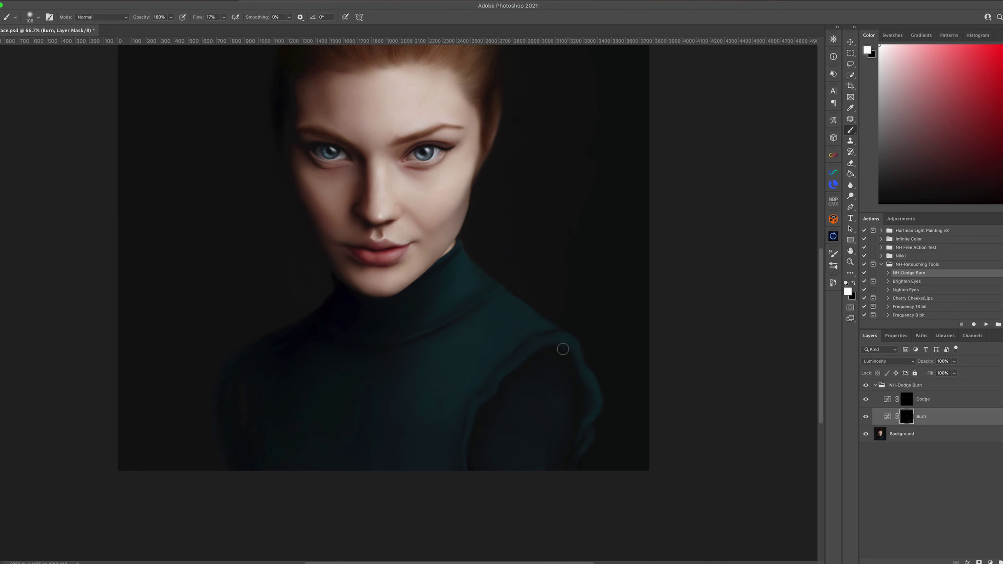
pyautogui.press(']')
pyautogui.press(']')
pyautogui.press(']')
pyautogui.press('[')
pyautogui.press('[')
pyautogui.press('[')
pyautogui.press('[')
pyautogui.press('[')
pyautogui.press('[')
pyautogui.press('[')
# Step: On the Dodge layer, brighten the turtleneck folds and shoulder edges
pyautogui.hotkey('alt', ']')
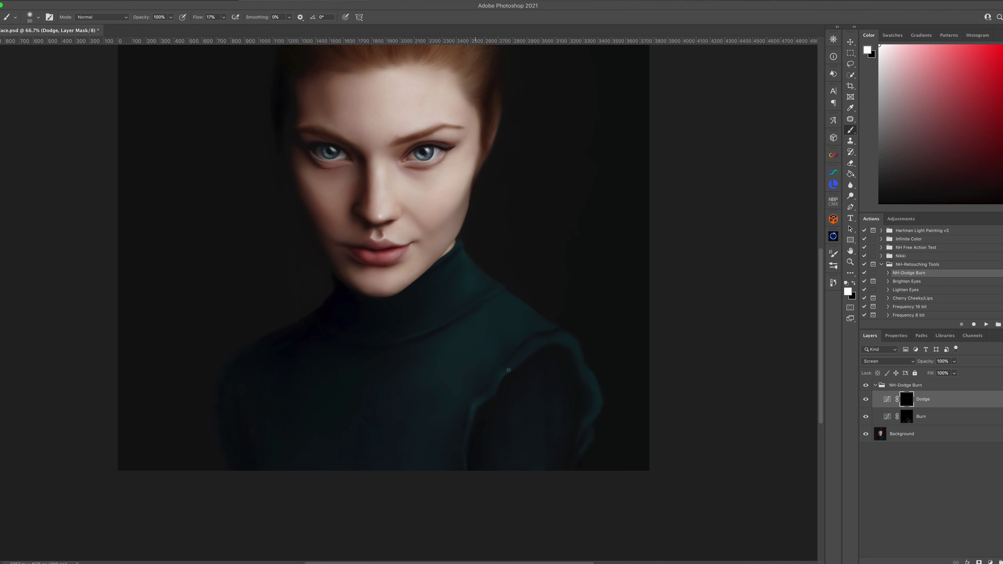
pyautogui.press('[')
pyautogui.press('[')
pyautogui.press('[')
pyautogui.press('[')
pyautogui.press(']')
pyautogui.press('[')
pyautogui.press('[')
pyautogui.press(']')
pyautogui.hotkey('ctrl', '+')
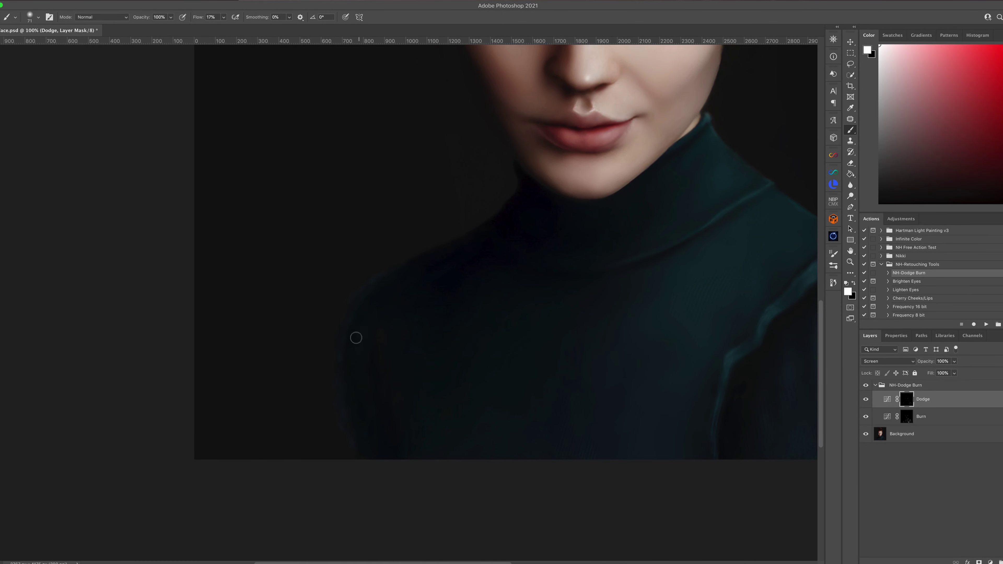
pyautogui.hotkey('ctrl', '-')
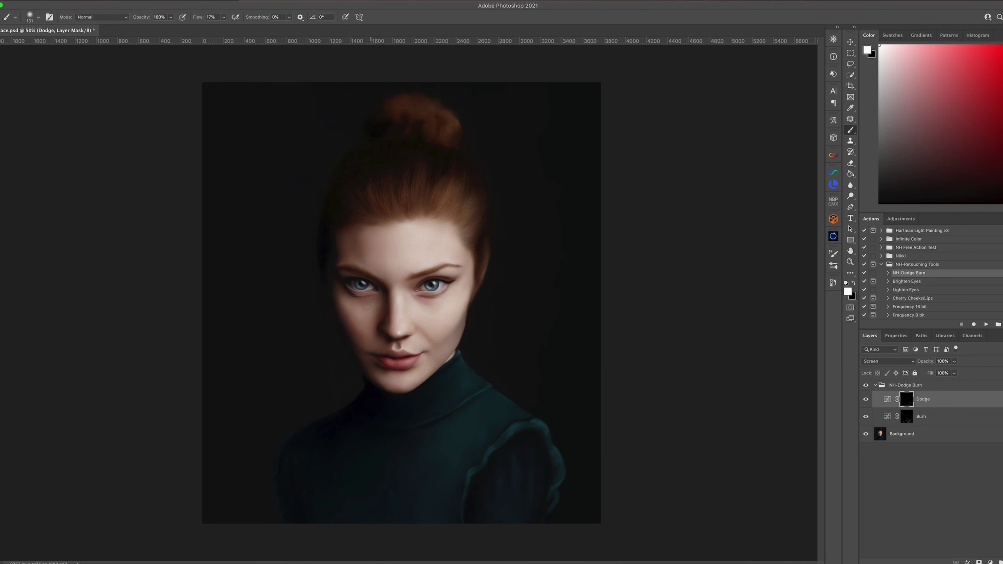
# Step: Brighten the hair above the forehead and the hair bun
pyautogui.moveTo(379, 190); pyautogui.dragTo(469, 186)
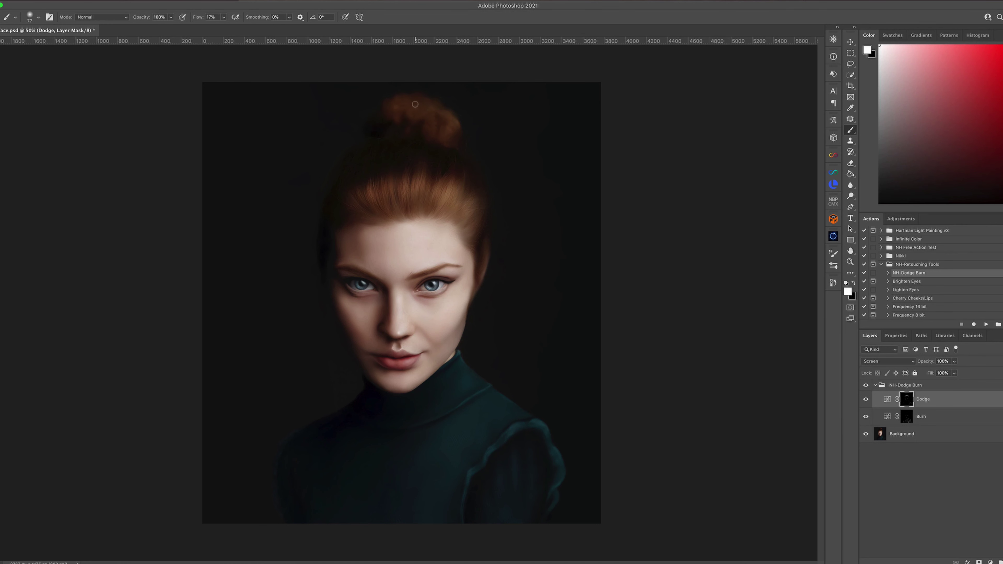
pyautogui.moveTo(401, 105)
pyautogui.mouseDown()
pyautogui.moveTo(455, 129)
pyautogui.moveTo(376, 112)
pyautogui.mouseUp()
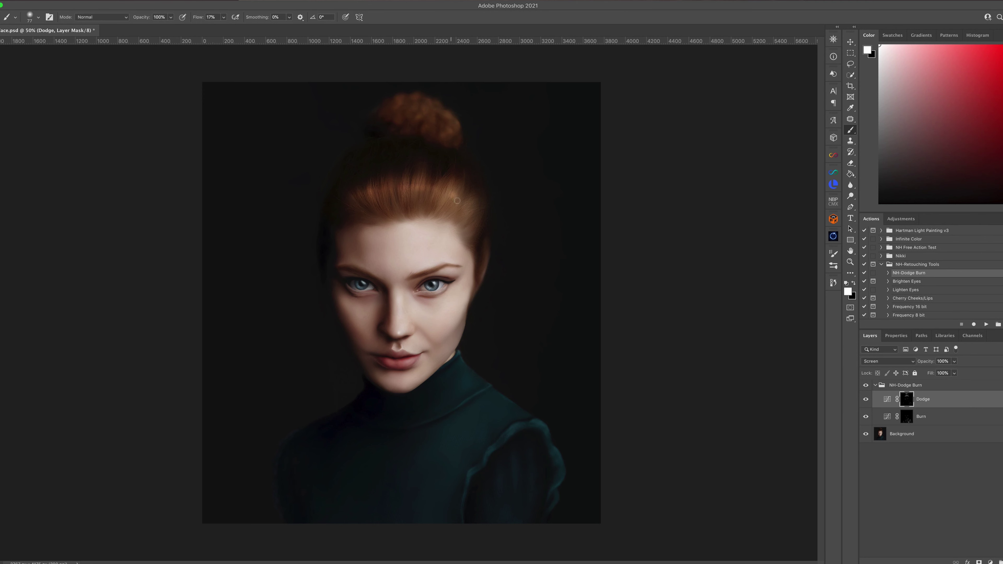
pyautogui.press(']')
pyautogui.press(']')
pyautogui.press(']')
pyautogui.press('[')
pyautogui.press('[')
pyautogui.press('[')
# Step: On the Burn layer, darken the right edge of the hair
pyautogui.hotkey('alt', '[')
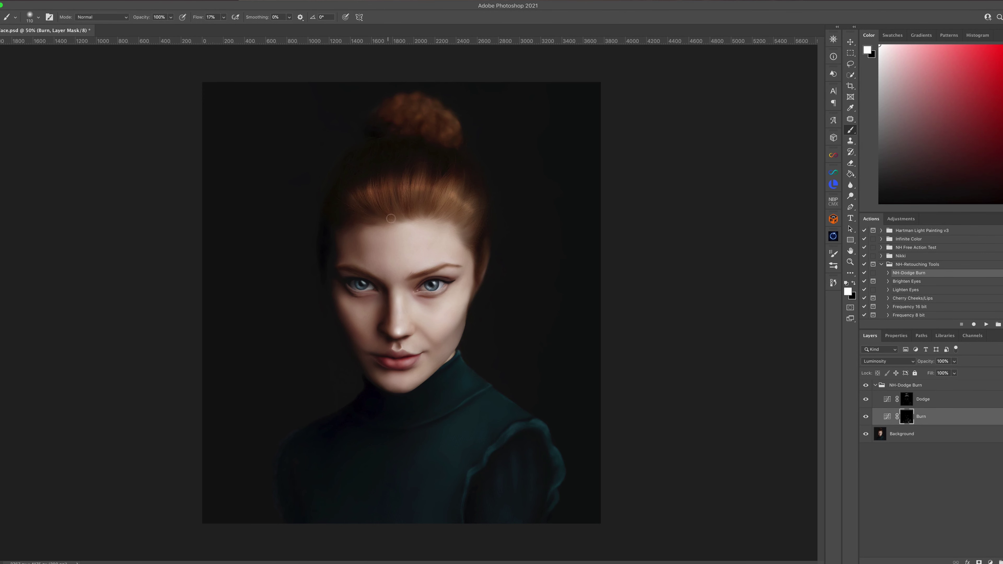
pyautogui.moveTo(466, 232); pyautogui.dragTo(480, 285)
pyautogui.press('[')
pyautogui.moveTo(525, 443); pyautogui.dragTo(510, 443)
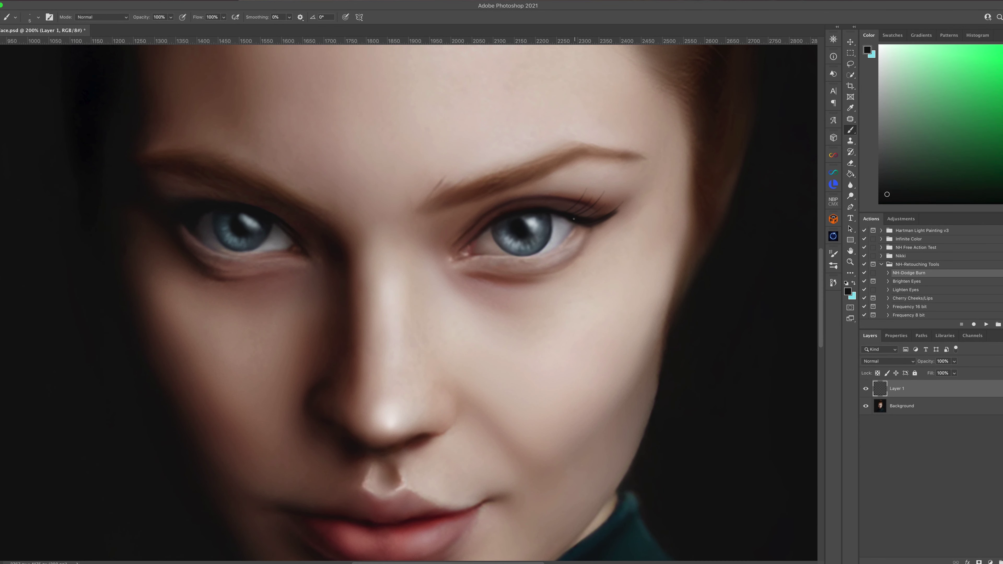
# Step: Paint long dark eyelashes above the right eye and along its outer lid
pyautogui.moveTo(604, 211); pyautogui.dragTo(619, 197)
pyautogui.moveTo(569, 198); pyautogui.dragTo(575, 180)
pyautogui.moveTo(580, 197); pyautogui.dragTo(587, 178)
pyautogui.moveTo(586, 202); pyautogui.dragTo(595, 182)
pyautogui.moveTo(611, 206); pyautogui.dragTo(630, 178)
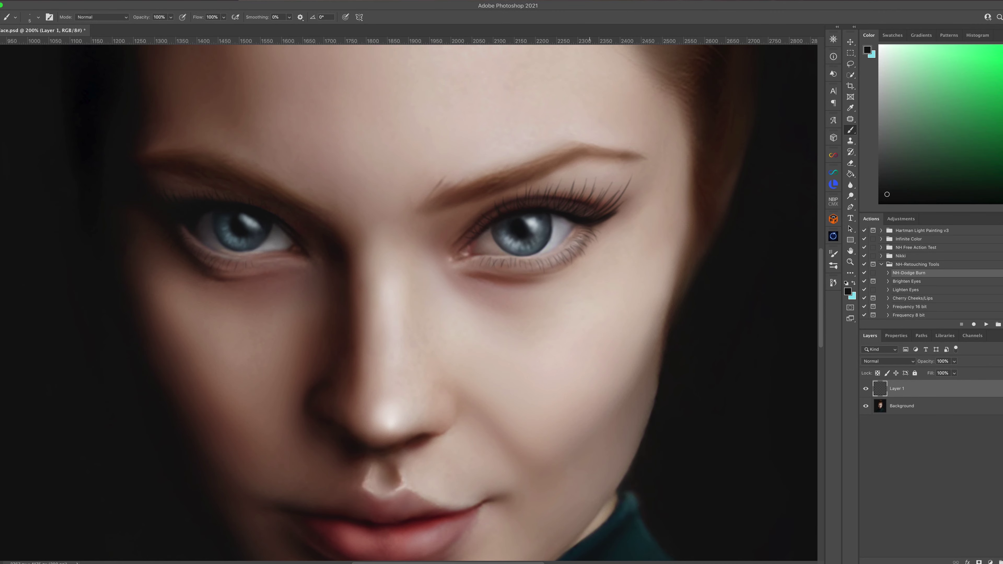
# Step: Add a layer mask, then paint finer lashes on the left eye and the right eye's outer corner
pyautogui.press('d')
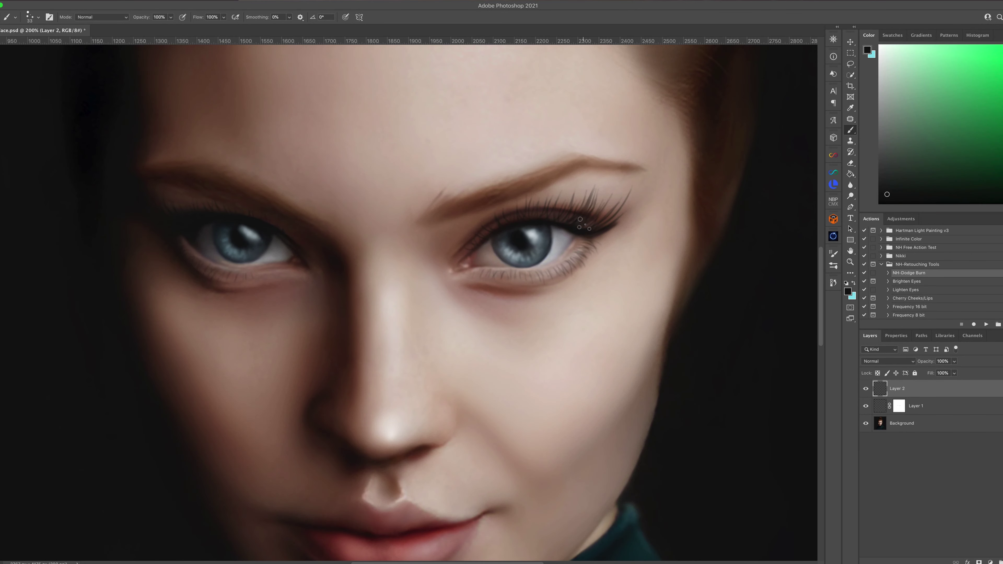
pyautogui.press('[')
pyautogui.moveTo(584, 225)
pyautogui.mouseDown()
pyautogui.moveTo(604, 210)
pyautogui.moveTo(576, 198)
pyautogui.mouseUp()
pyautogui.moveTo(198, 221); pyautogui.dragTo(180, 238)
pyautogui.press('[')
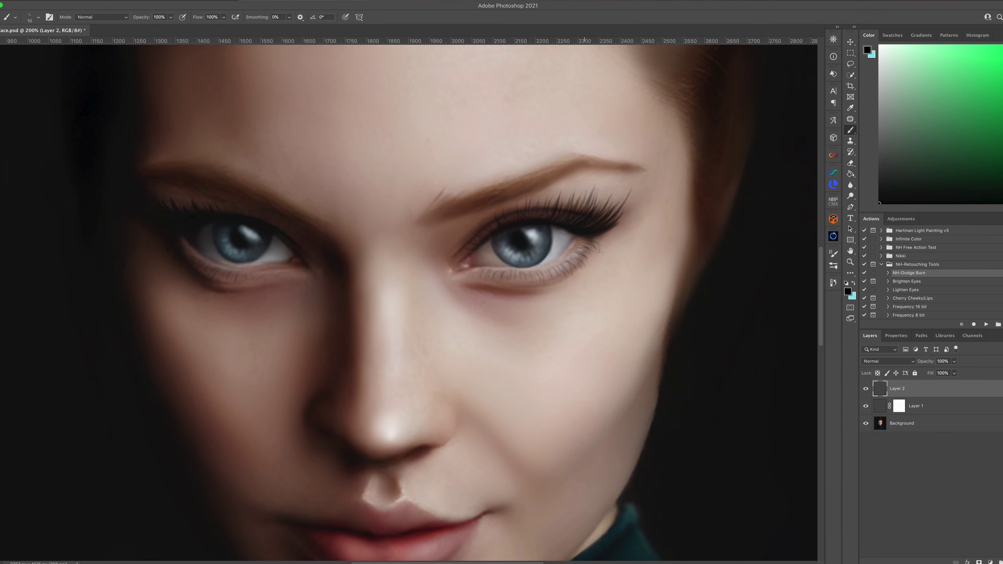
pyautogui.moveTo(600, 220)
pyautogui.mouseDown()
pyautogui.moveTo(616, 195)
pyautogui.moveTo(630, 204)
pyautogui.mouseUp()
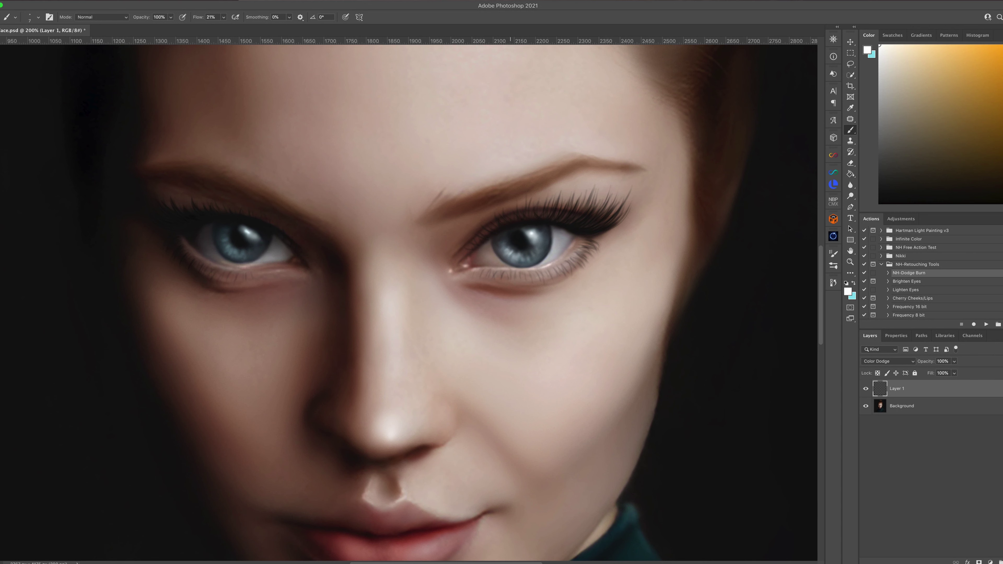
# Step: Paint white dodge highlights on the left iris, nose tip, nose bridge, cheek and upper lip
pyautogui.moveTo(226, 244); pyautogui.dragTo(235, 254)
pyautogui.press('[')
pyautogui.click(391, 433)
pyautogui.scroll(-5, 409, 301)
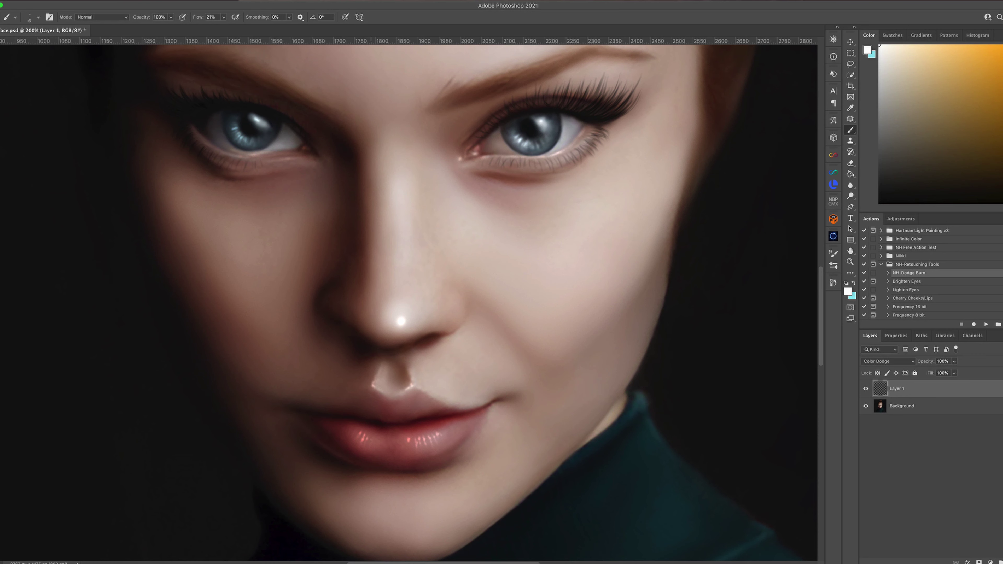
pyautogui.press(']')
pyautogui.press(']')
pyautogui.press(']')
pyautogui.moveTo(397, 192); pyautogui.dragTo(430, 192)
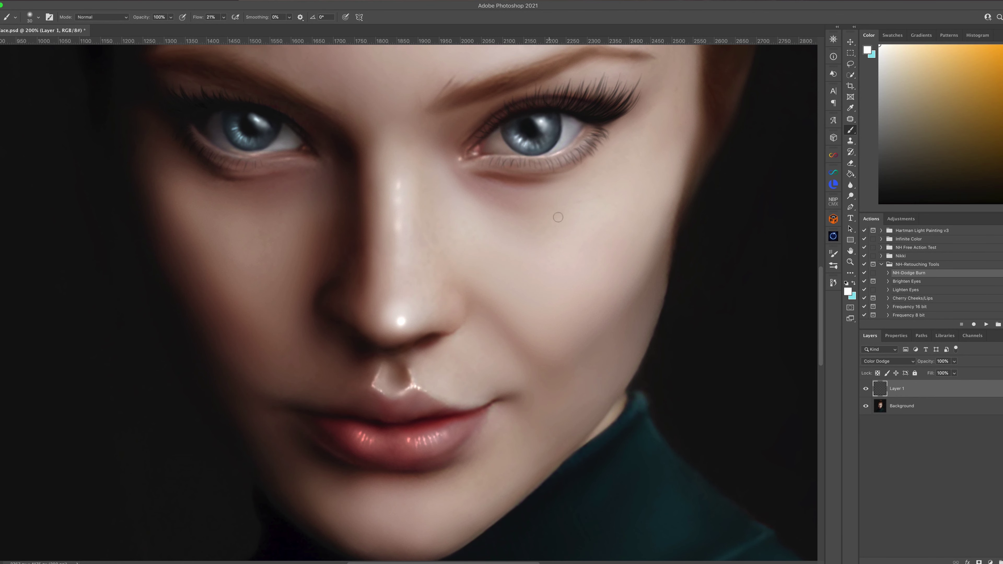
pyautogui.hotkey('ctrl', '-')
pyautogui.moveTo(476, 280); pyautogui.dragTo(501, 263)
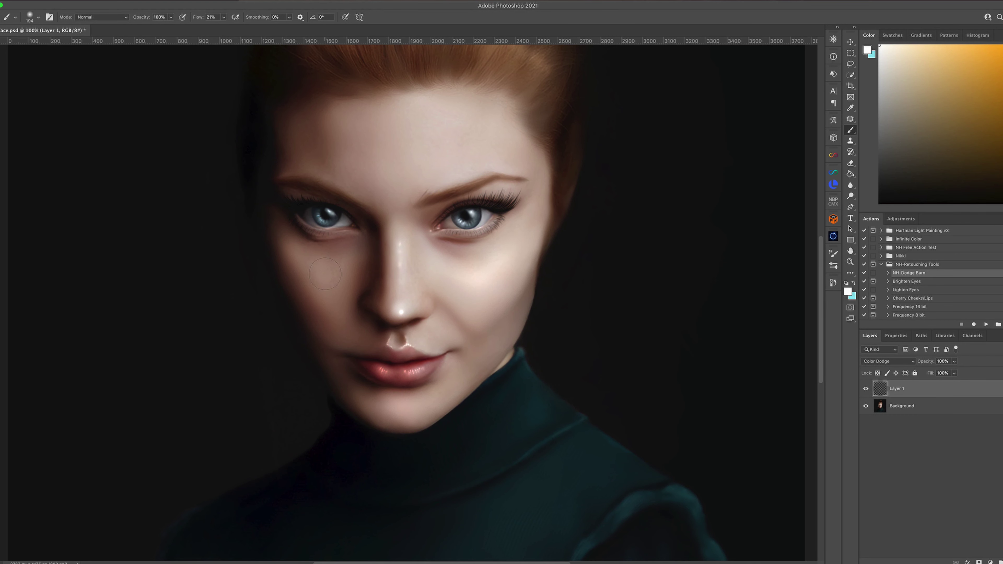
pyautogui.moveTo(400, 237); pyautogui.dragTo(406, 312)
pyautogui.click(407, 350)
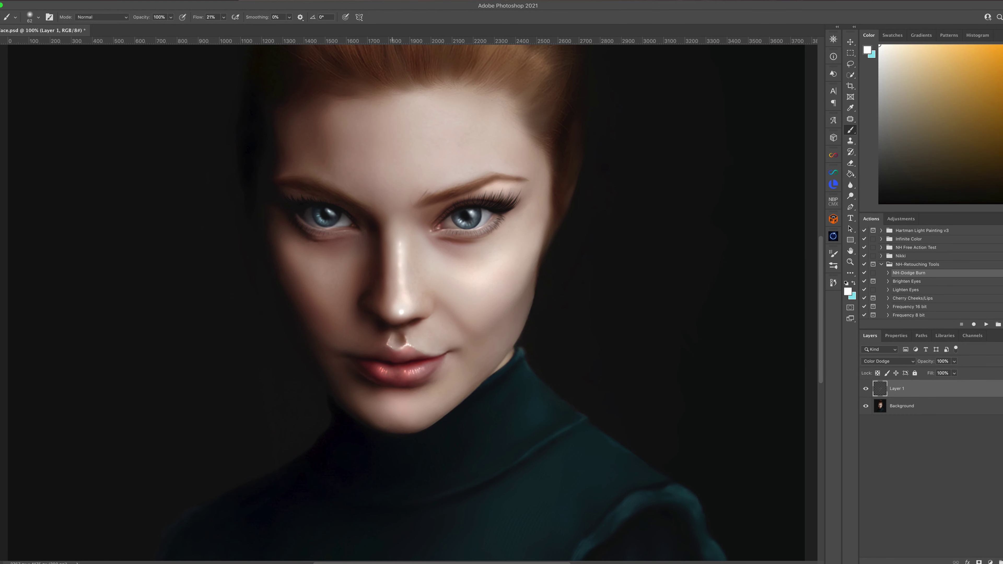
pyautogui.hotkey('ctrl', '-')
pyautogui.moveTo(425, 184); pyautogui.dragTo(445, 183)
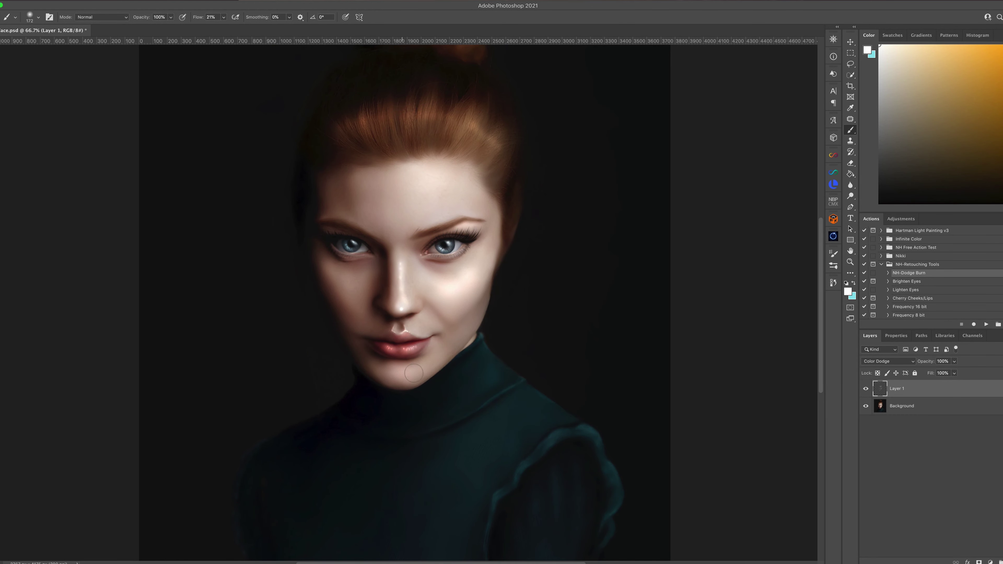
# Step: Gaussian Blur the highlights, mask the layer, lower it to 84% opacity and stamp visible
pyautogui.click(312, 118)
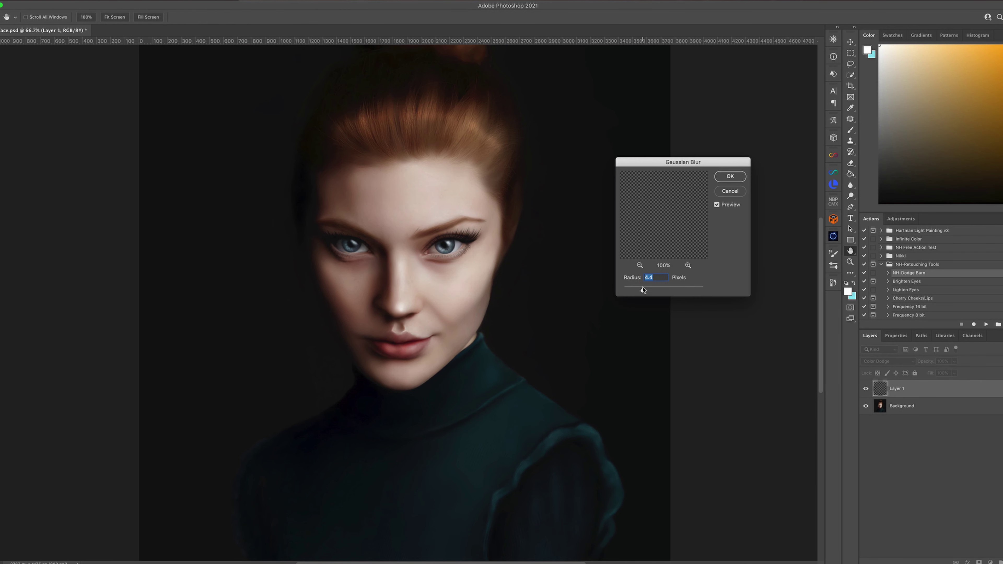
pyautogui.press('Return')
pyautogui.press('d')
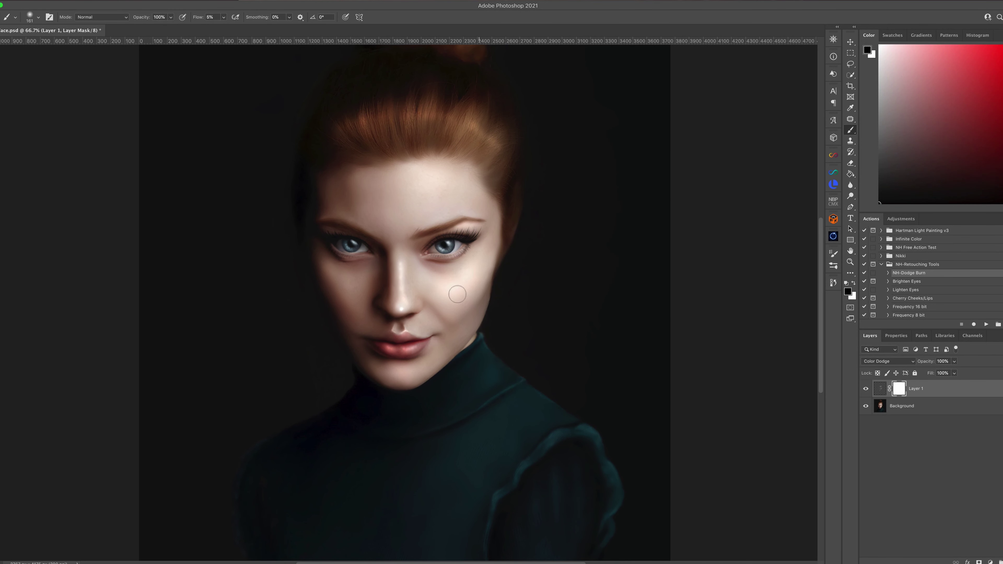
pyautogui.click(879, 389)
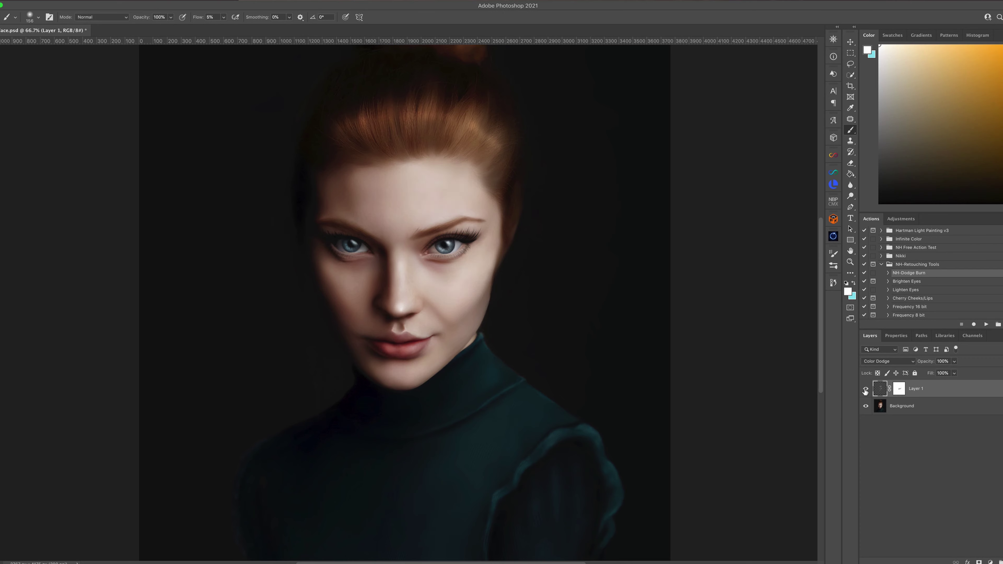
pyautogui.moveTo(954, 361); pyautogui.dragTo(947, 372)
pyautogui.hotkey('ctrl', 'z')
pyautogui.hotkey('ctrl', 'z')
pyautogui.hotkey('ctrl', 'z')
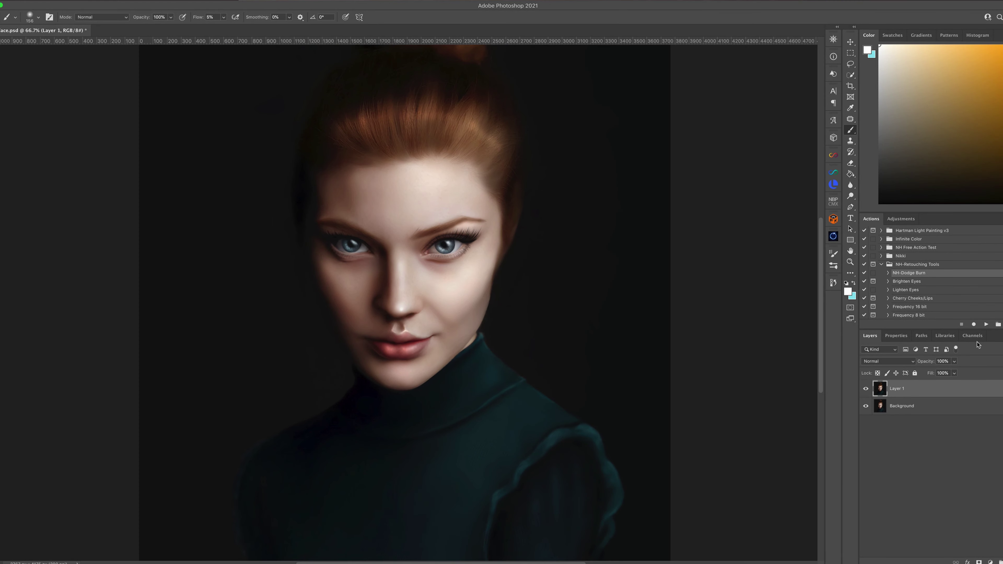
# Step: Shrink the brush to paint red over the lips
pyautogui.press('[')
pyautogui.press('[')
pyautogui.press('[')
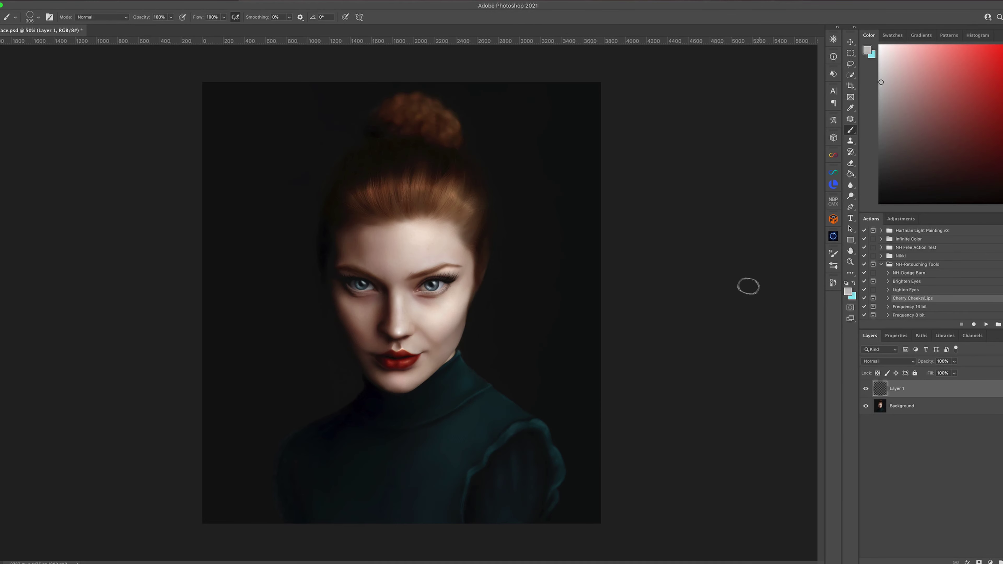
# Step: Paint a ring-chain tiara along the hairline and soften it with a slight Gaussian Blur
pyautogui.moveTo(319, 221)
pyautogui.mouseDown()
pyautogui.moveTo(411, 178)
pyautogui.moveTo(488, 241)
pyautogui.mouseUp()
pyautogui.click(174, 1)
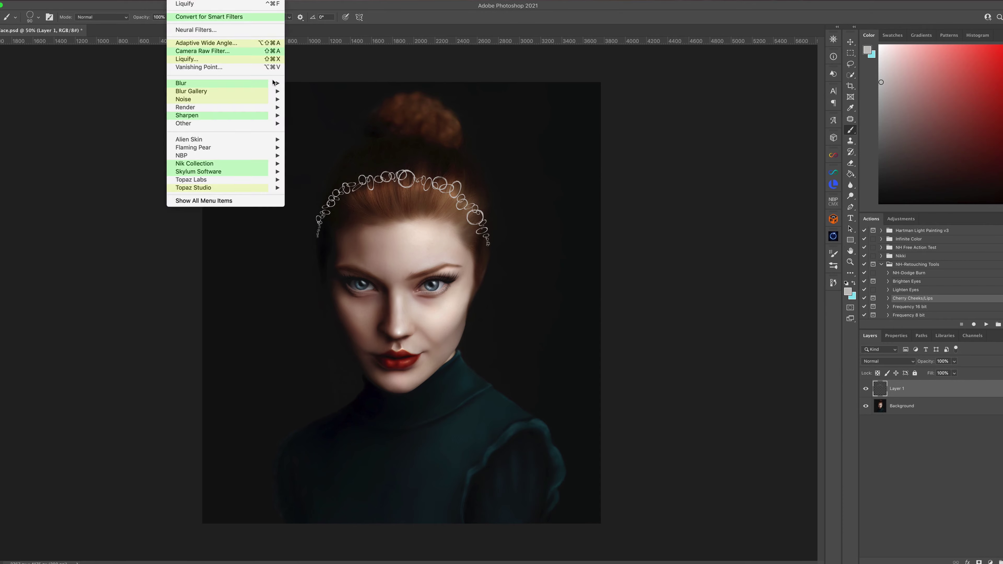
pyautogui.click(221, 118)
pyautogui.moveTo(642, 292); pyautogui.dragTo(638, 293)
pyautogui.press('Return')
# Step: On a new layer, set the colour to cyan and pick a star-shaped sparkle brush
pyautogui.hotkey('ctrl', 'shift', 'alt', 'n')
pyautogui.press('x')
pyautogui.click(38, 17)
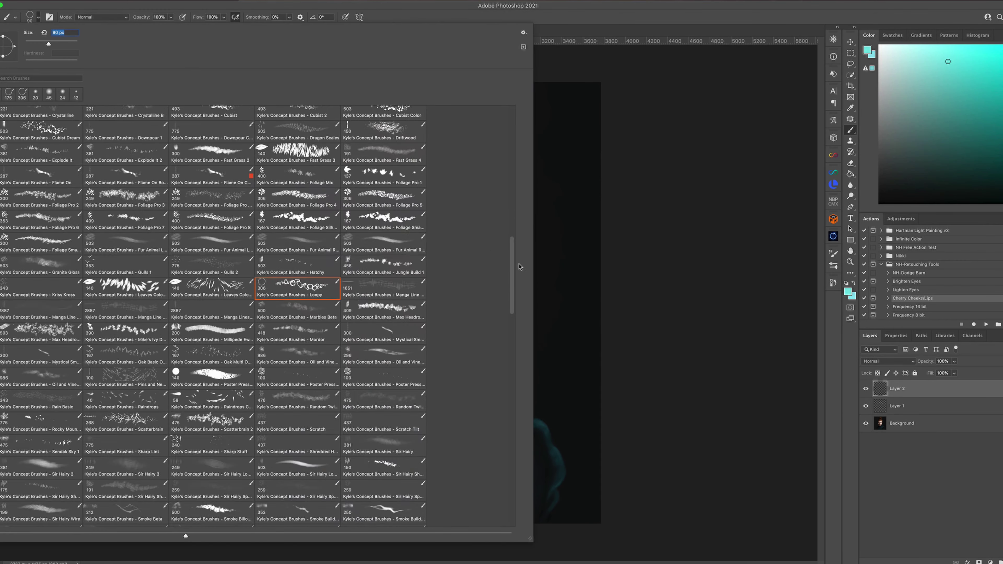
pyautogui.scroll(-3, 498, 237)
pyautogui.scroll(-5, 519, 337)
pyautogui.scroll(-2, 513, 332)
pyautogui.scroll(-5, 505, 304)
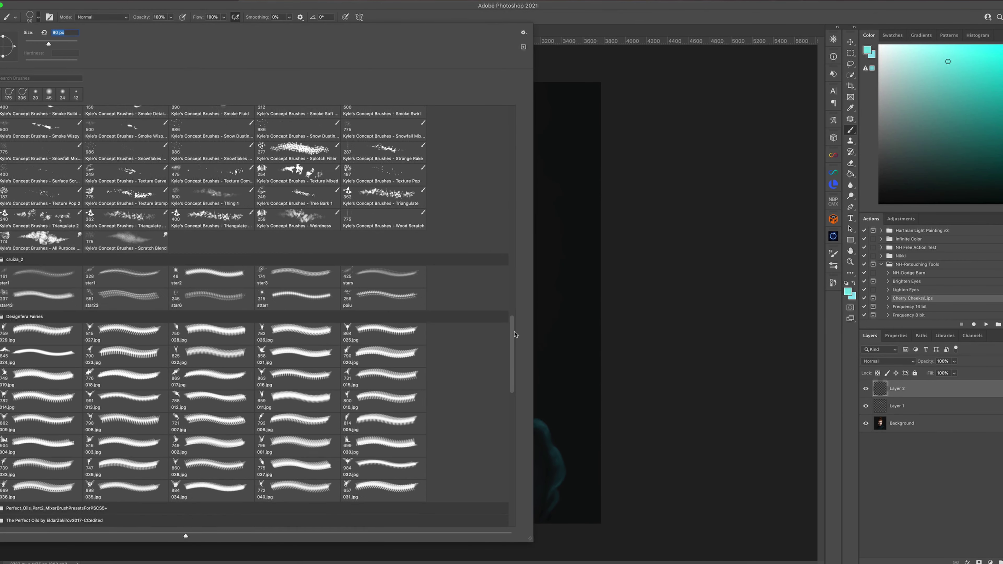
pyautogui.click(213, 280)
pyautogui.press('Return')
# Step: Stamp five cyan star sparkles along the tiara rings
pyautogui.click(370, 176)
pyautogui.click(437, 189)
pyautogui.click(467, 202)
pyautogui.click(482, 220)
pyautogui.click(347, 192)
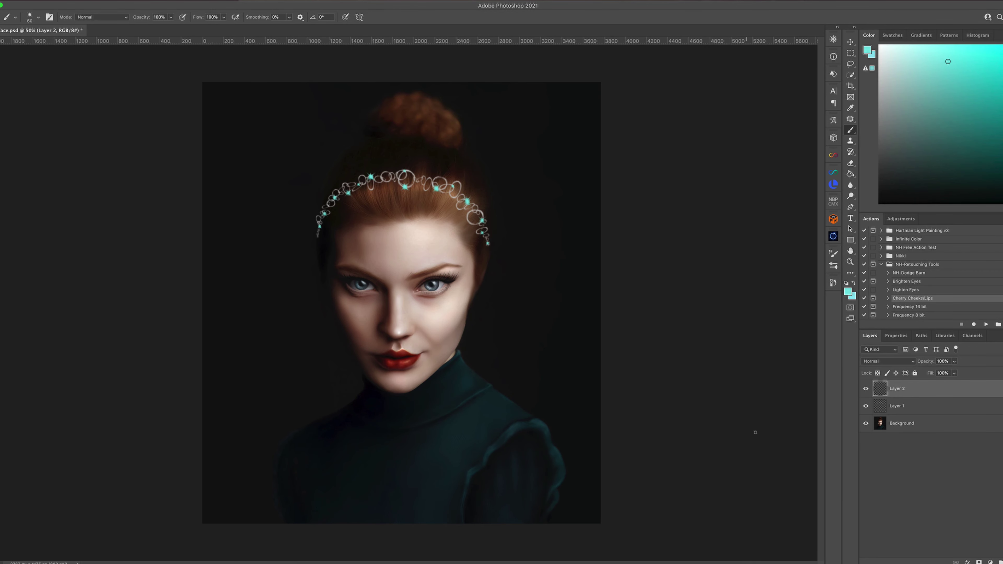
# Step: With a soft round brush, add white glints to the centres of five sparkles
pyautogui.hotkey('ctrl', '+')
pyautogui.hotkey('ctrl', '+')
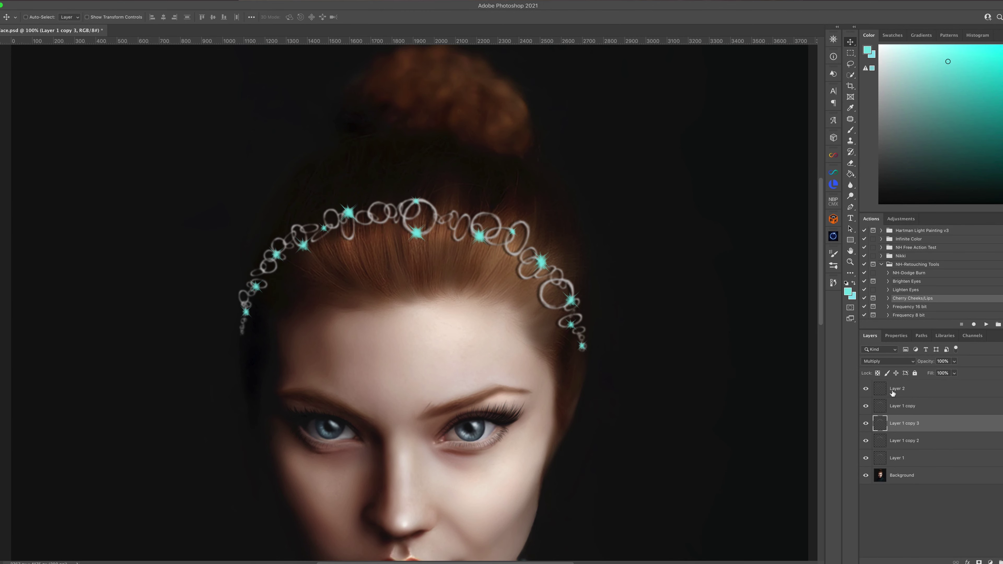
pyautogui.click(29, 17)
pyautogui.click(40, 243)
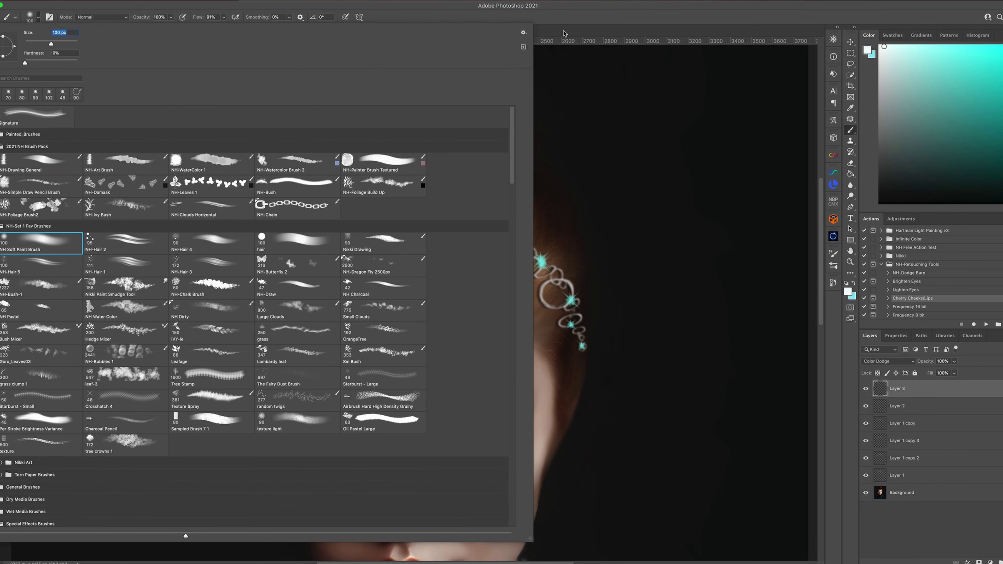
pyautogui.press('Return')
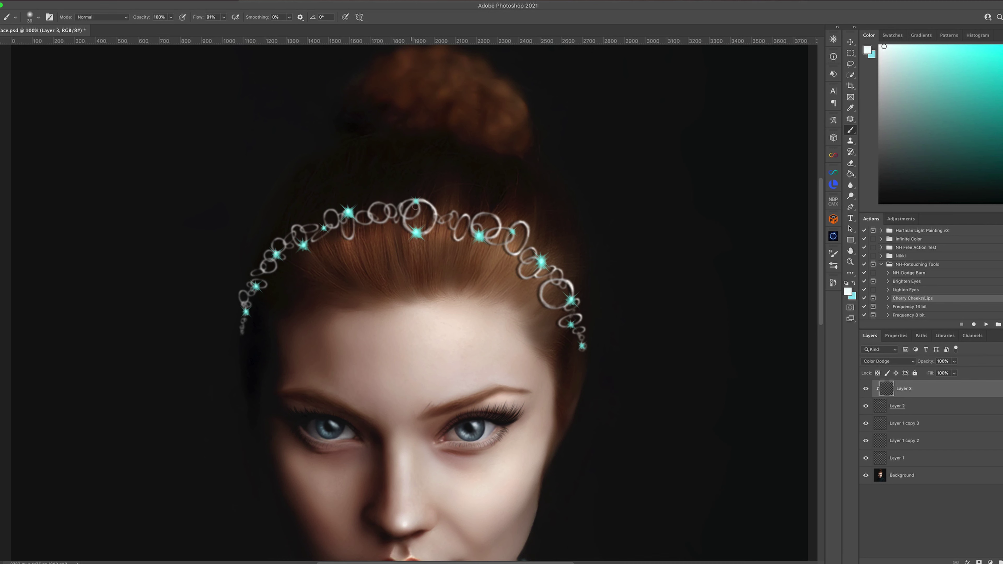
pyautogui.click(304, 244)
pyautogui.click(416, 200)
pyautogui.click(571, 324)
pyautogui.click(572, 299)
pyautogui.click(582, 346)
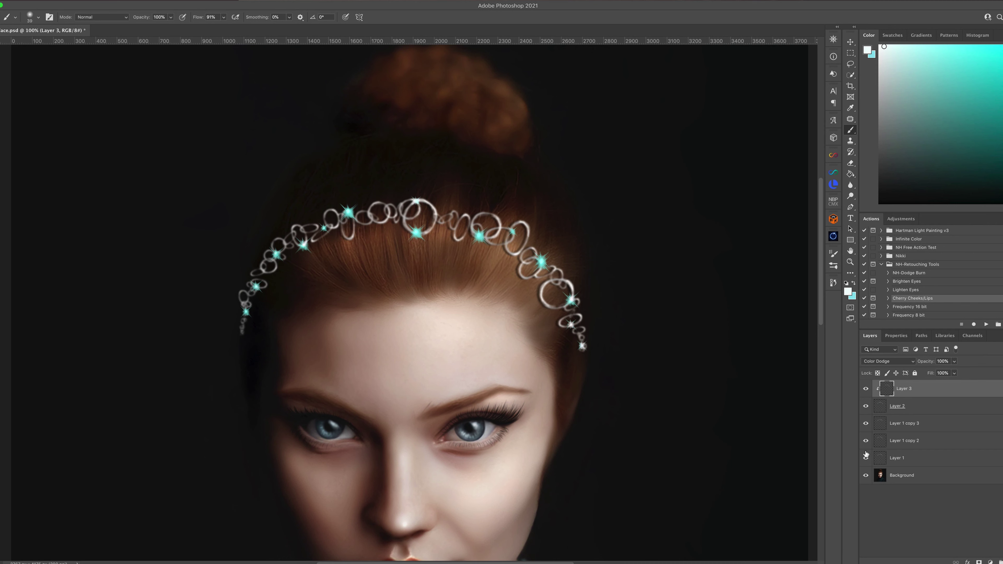
# Step: Darken along the tiara rings on a clipped layer and set the glow layer to 86% opacity
pyautogui.hotkey('ctrl', 'shift', 'alt', 'n')
pyautogui.keyDown('alt'); pyautogui.click(279, 245); pyautogui.keyUp('alt')
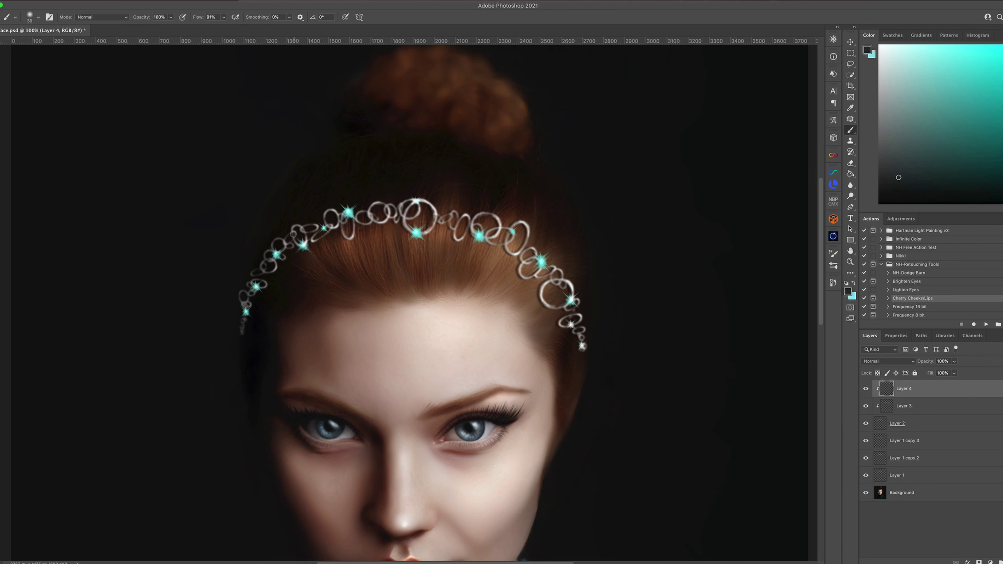
pyautogui.moveTo(294, 237)
pyautogui.mouseDown()
pyautogui.moveTo(326, 218)
pyautogui.moveTo(407, 210)
pyautogui.moveTo(580, 226)
pyautogui.mouseUp()
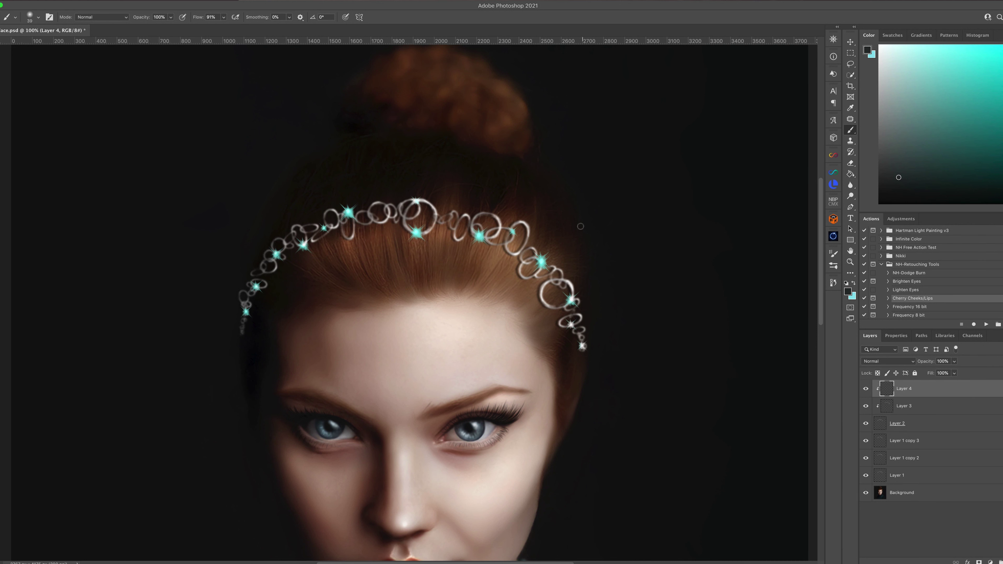
pyautogui.hotkey('alt', '[')
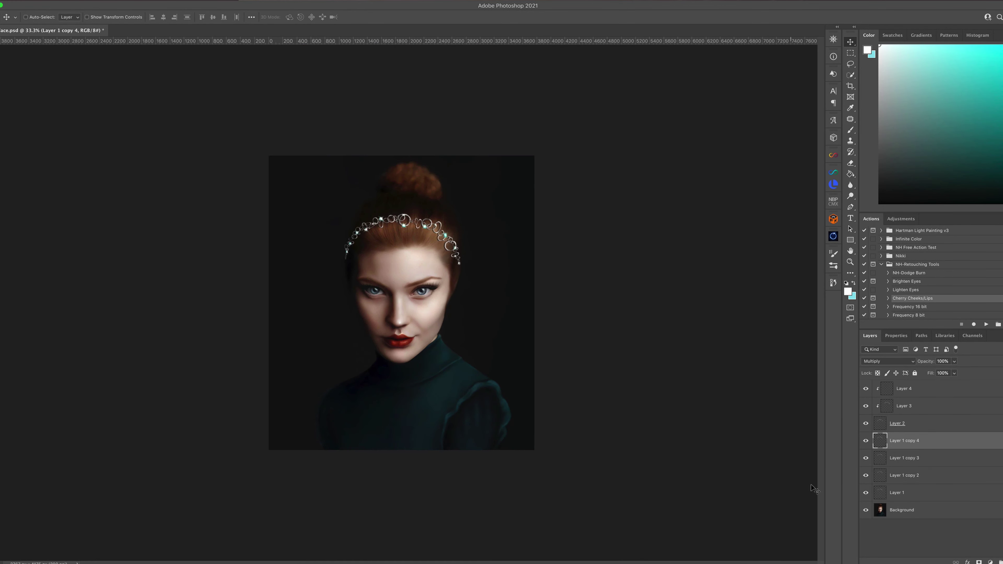
pyautogui.moveTo(953, 361); pyautogui.dragTo(949, 374)
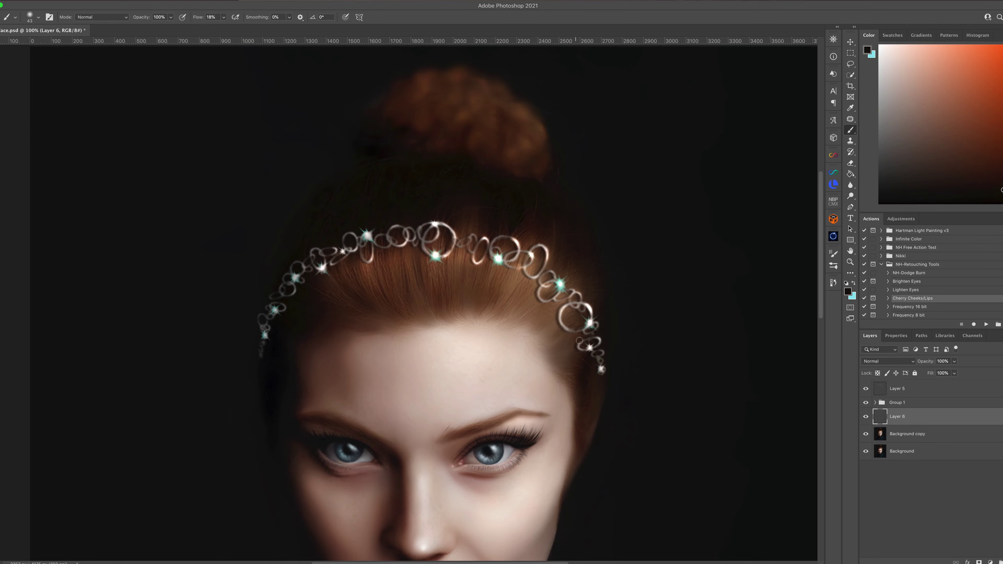
pyautogui.hotkey('ctrl', '-')
pyautogui.hotkey('ctrl', '-')
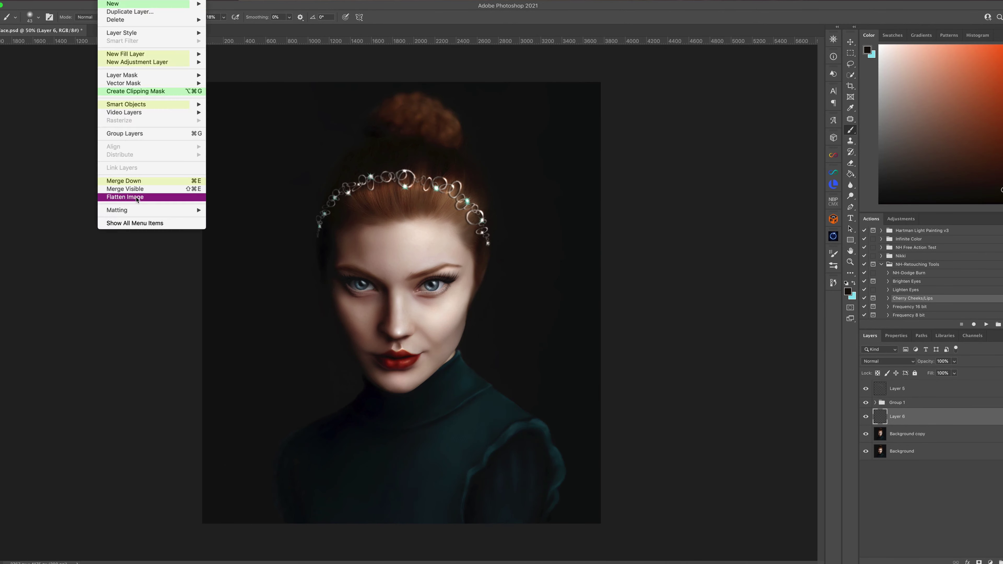
# Step: Flatten, then paint jewel chains down the shoulder and across the hair bun on a new layer
pyautogui.click(145, 194)
pyautogui.hotkey('ctrl', 'shift', 'alt', 'n')
pyautogui.click(38, 17)
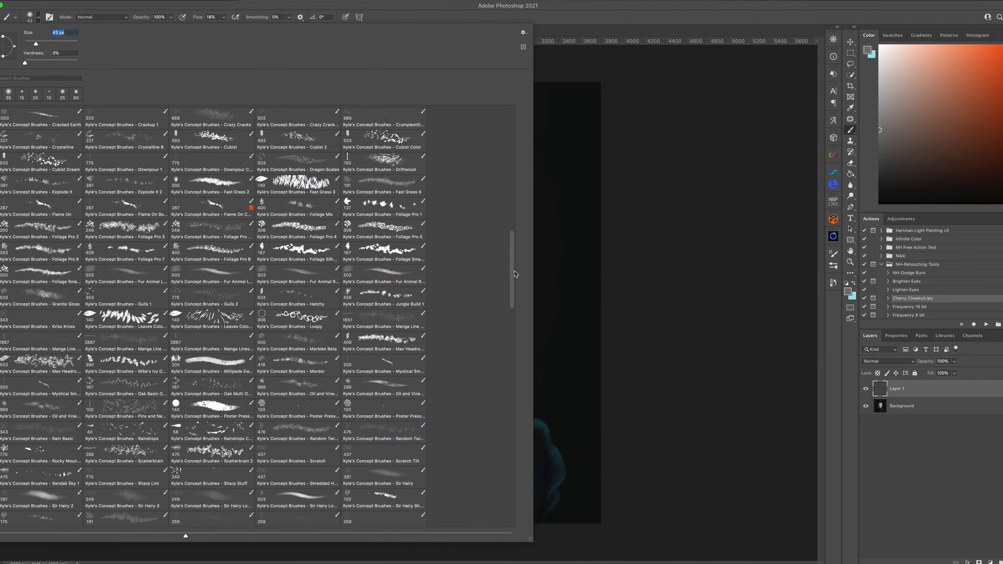
pyautogui.click(512, 428)
pyautogui.moveTo(512, 428); pyautogui.dragTo(462, 522)
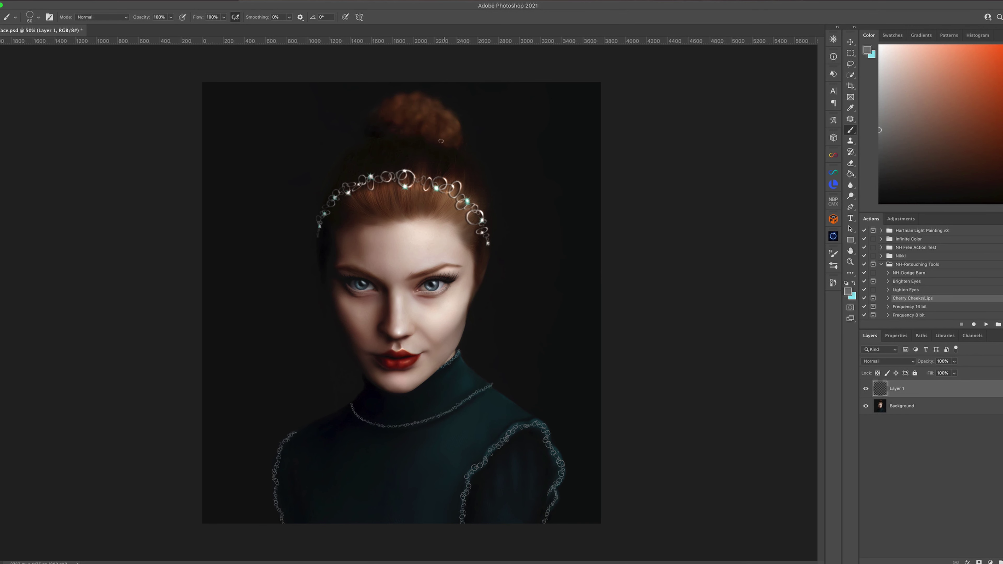
pyautogui.moveTo(363, 143); pyautogui.dragTo(459, 152)
# Step: Mask the jewellery layer, duplicate it and shift the copied chain down to double it
pyautogui.click(979, 561)
pyautogui.click(38, 17)
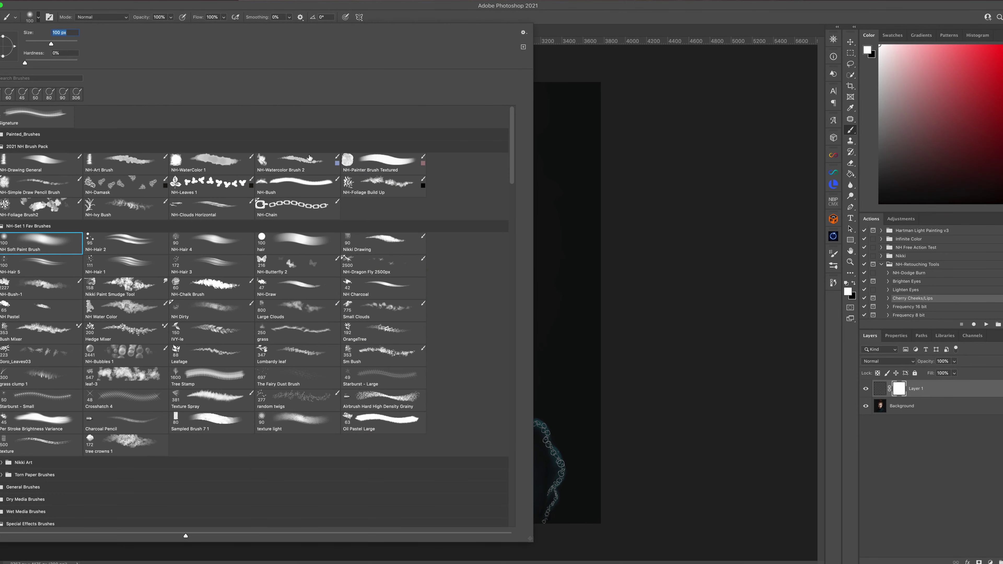
pyautogui.rightClick(950, 390)
pyautogui.click(907, 353)
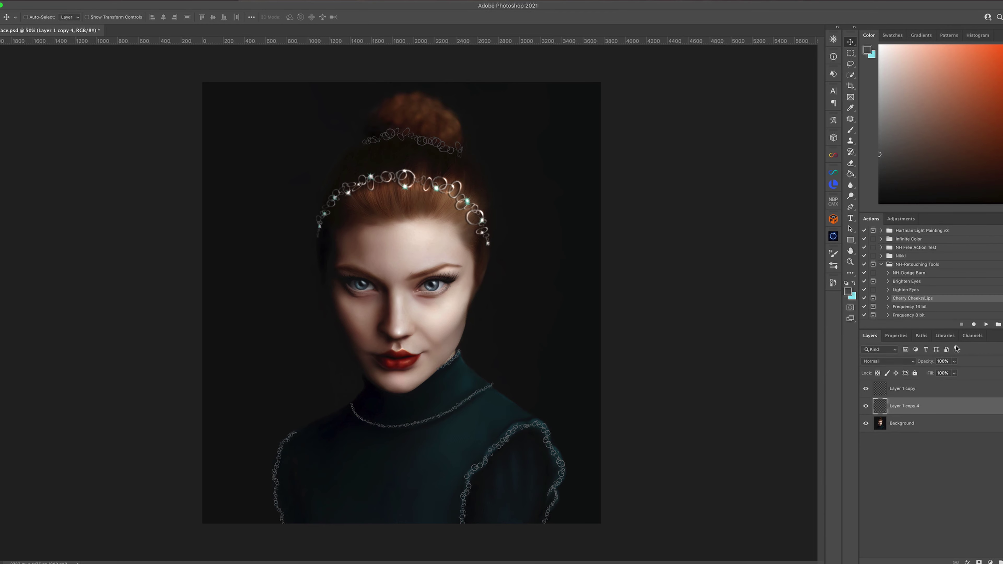
pyautogui.moveTo(511, 443); pyautogui.dragTo(516, 449)
# Step: Mask the upper chain copy and brighten the beads along the right shoulder
pyautogui.hotkey('ctrl', '1')
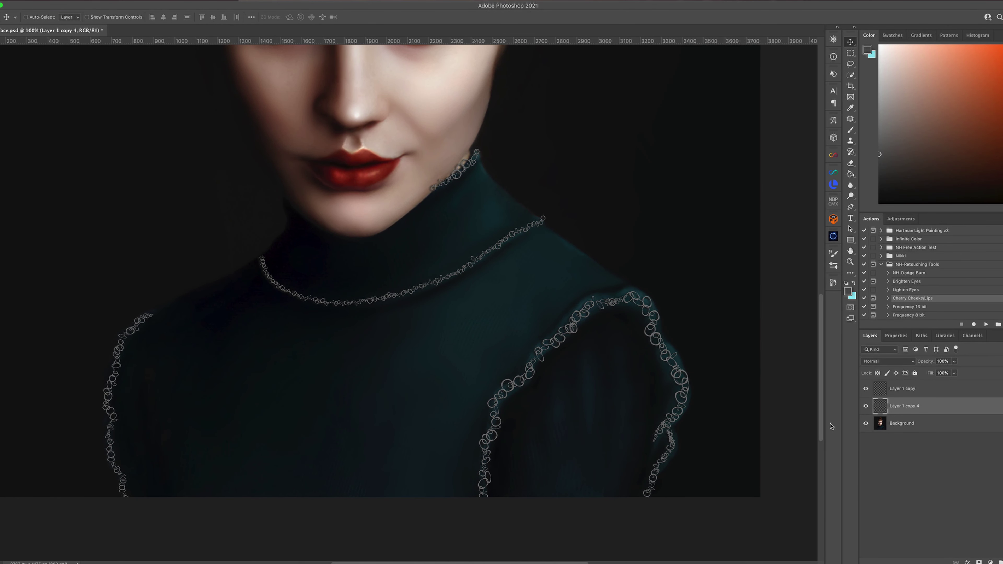
pyautogui.click(931, 388)
pyautogui.click(978, 561)
pyautogui.press('b')
pyautogui.press('d')
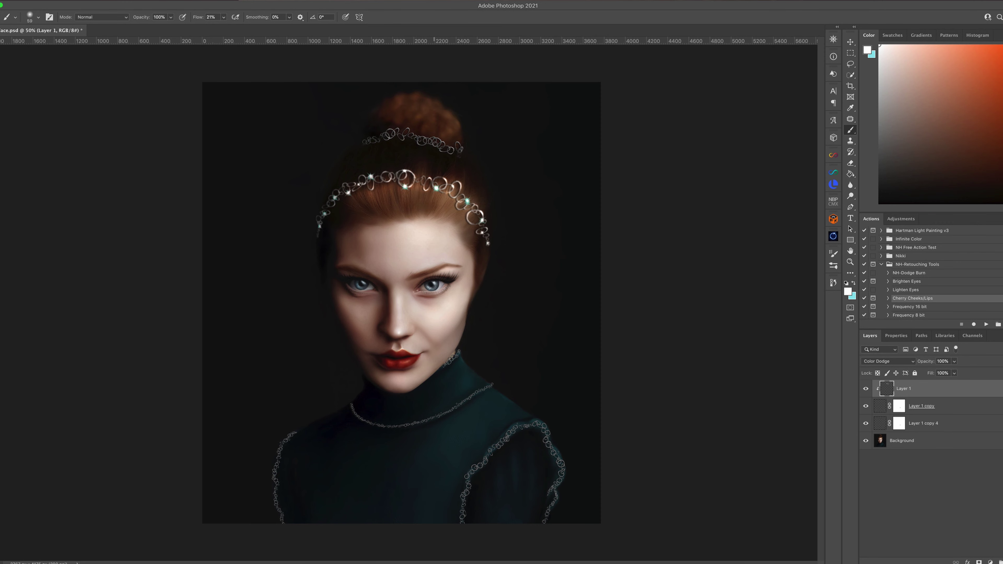
pyautogui.hotkey('ctrl', '1')
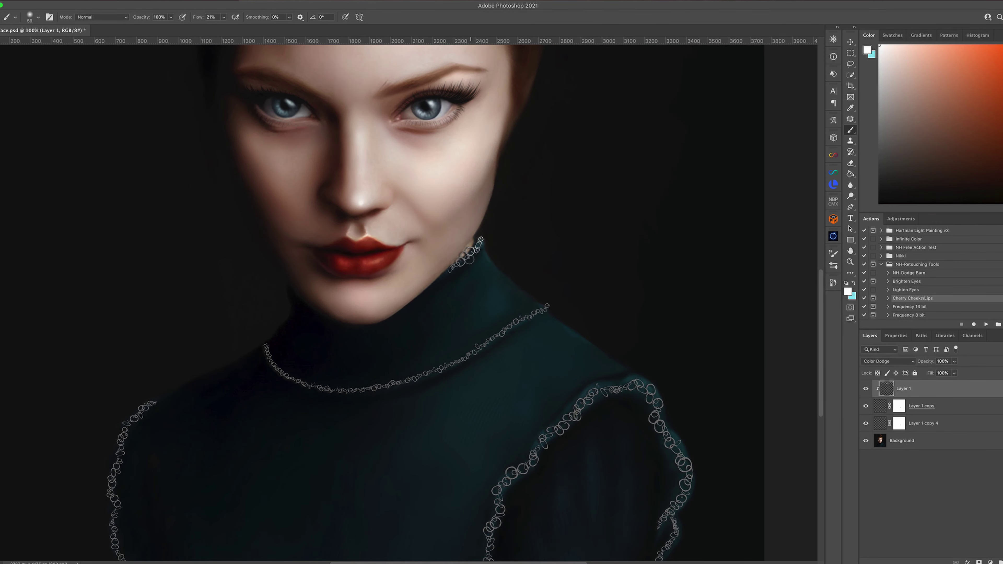
pyautogui.scroll(-5, 448, 381)
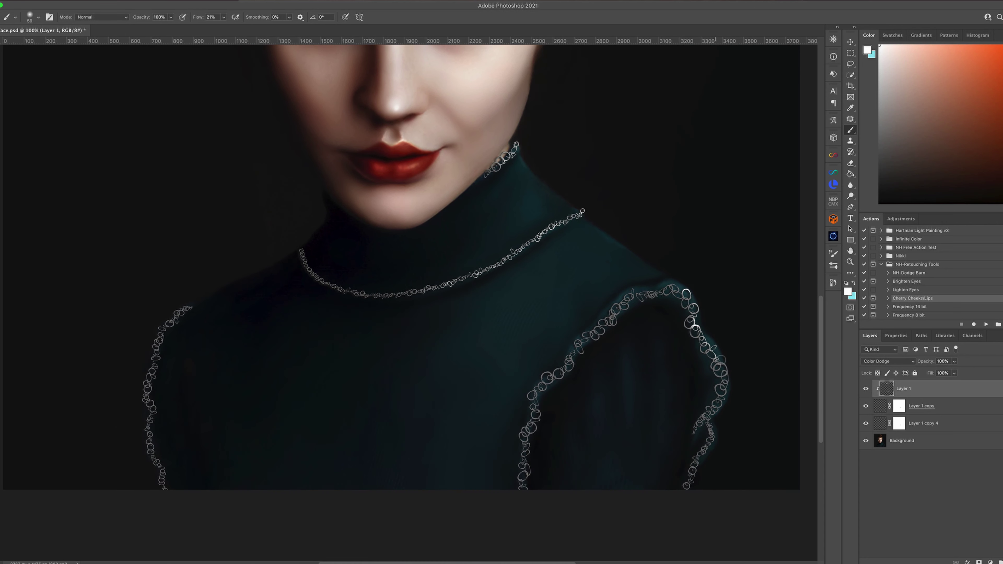
pyautogui.moveTo(579, 343); pyautogui.dragTo(521, 439)
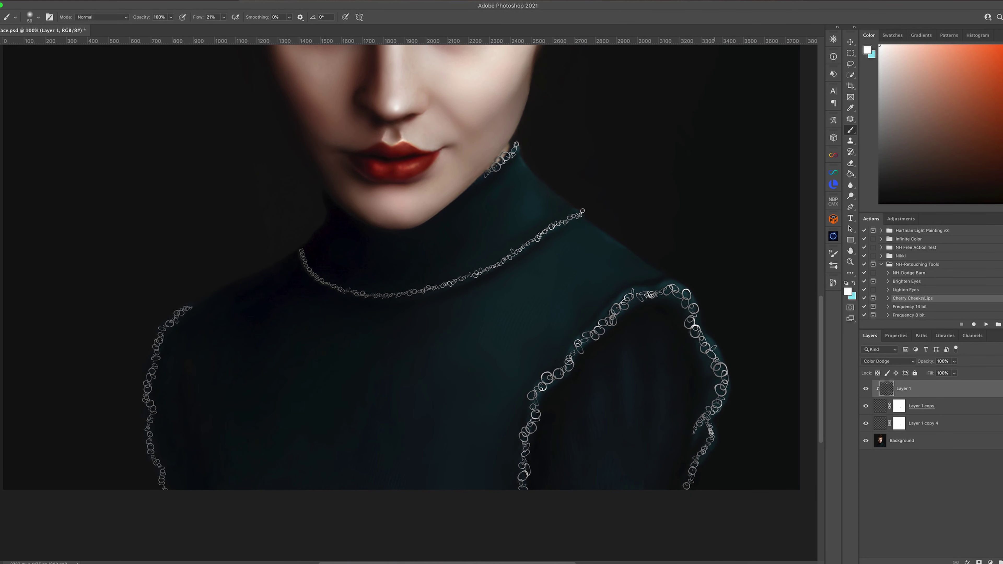
pyautogui.hotkey('ctrl', '-')
pyautogui.hotkey('ctrl', '-')
# Step: Set Layer 1 copy to 74%, mask off the necklace and left shoulder beads, then delete it
pyautogui.click(924, 405)
pyautogui.click(953, 361)
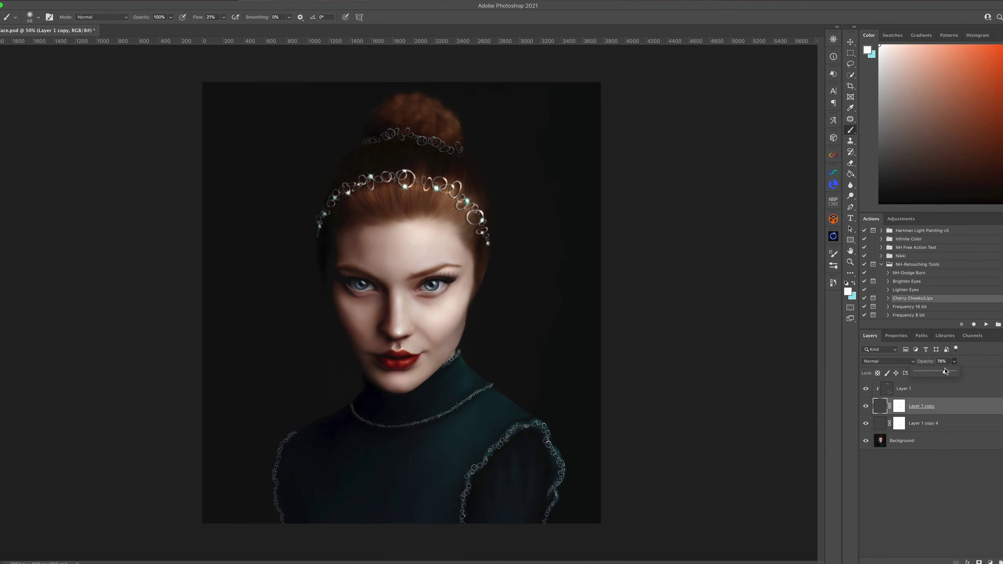
pyautogui.moveTo(944, 371); pyautogui.dragTo(943, 372)
pyautogui.press('x')
pyautogui.press('d')
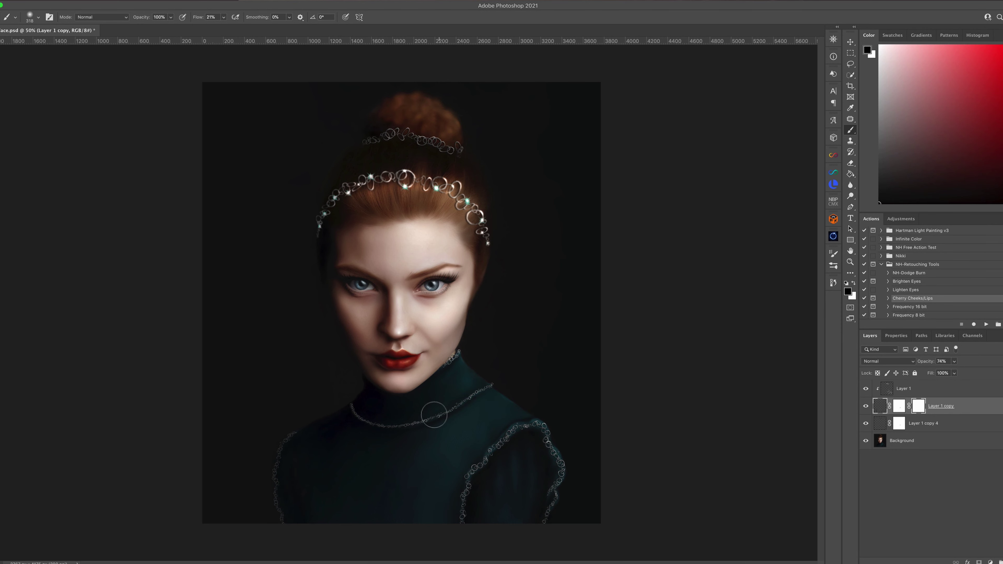
pyautogui.moveTo(434, 414)
pyautogui.mouseDown()
pyautogui.moveTo(398, 421)
pyautogui.moveTo(280, 507)
pyautogui.mouseUp()
pyautogui.press('Delete')
# Step: Apply the Gaussian Blur and stamp a 176-px damask pendant on the necklace on Layer 2, placed below Layer 1
pyautogui.click(190, 16)
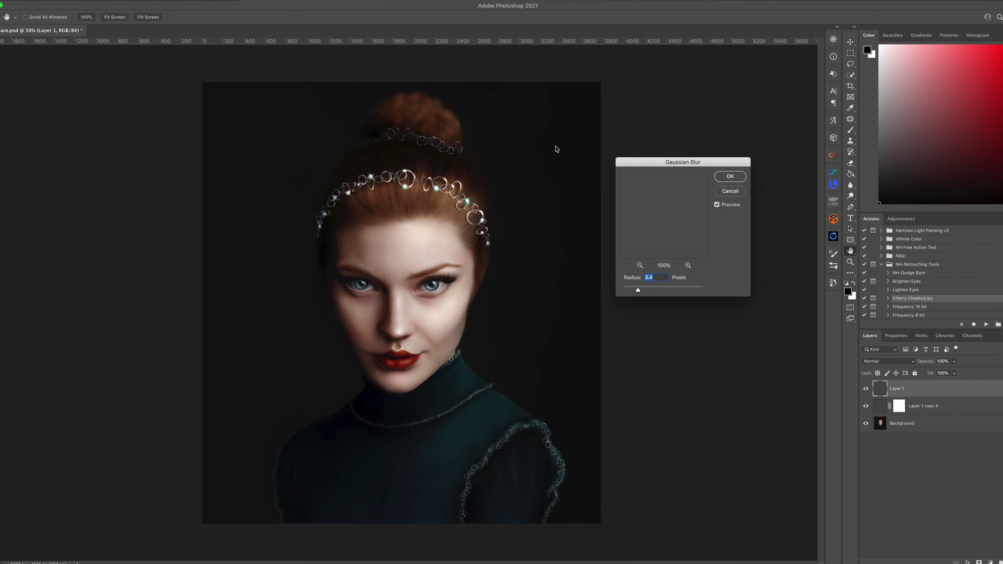
pyautogui.press('Return')
pyautogui.hotkey('ctrl', 'shift', 'alt', 'n')
pyautogui.press('b')
pyautogui.rightClick(586, 188)
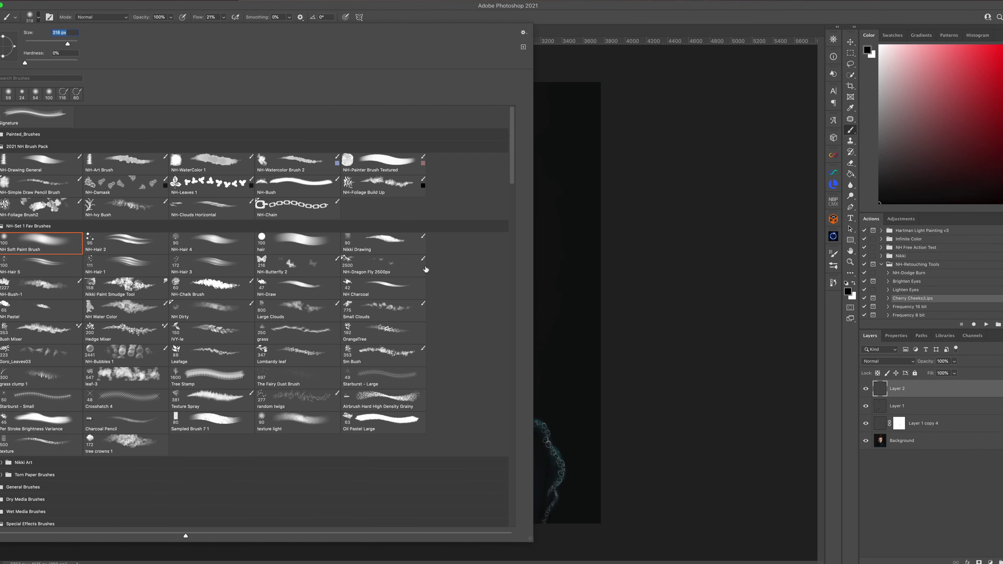
pyautogui.write('176')
pyautogui.press('Return')
pyautogui.click(393, 430)
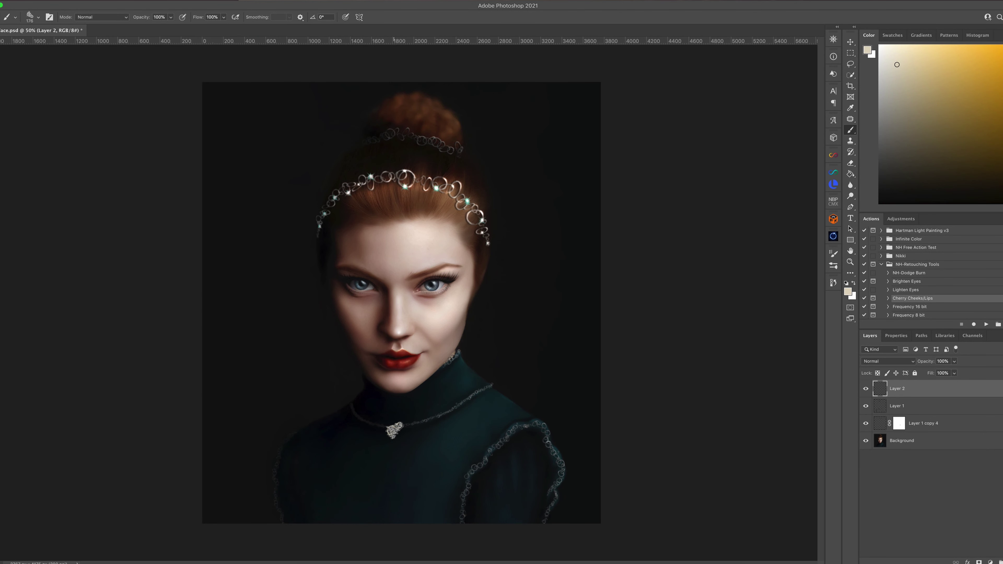
pyautogui.moveTo(908, 389); pyautogui.dragTo(939, 414)
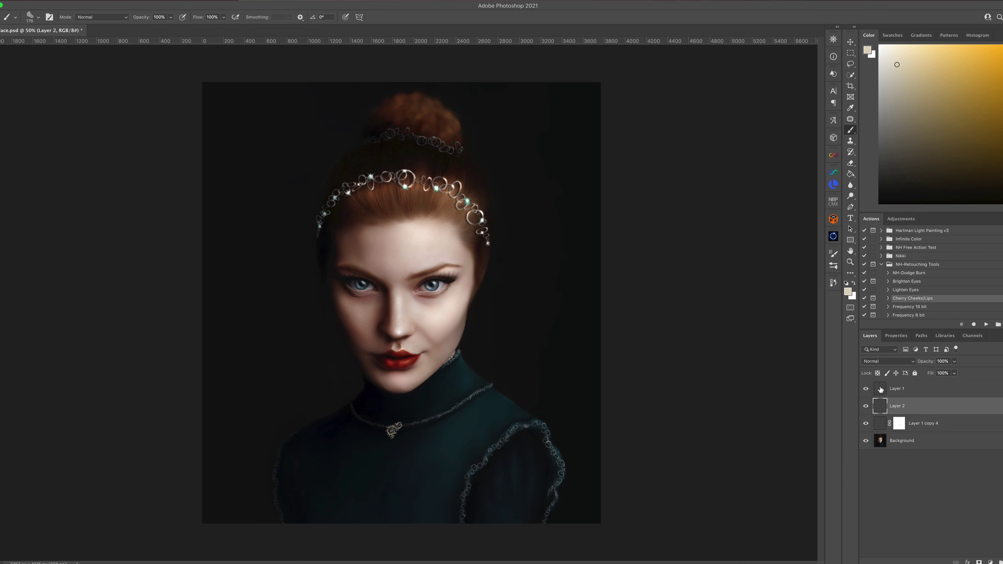
# Step: Add a white soft-brush layer and a Multiply Layer 2 copy at 82% opacity, then flatten
pyautogui.hotkey('ctrl', 'shift', 'alt', 'n')
pyautogui.hotkey('shift', 'alt', 'd')
pyautogui.rightClick(430, 389)
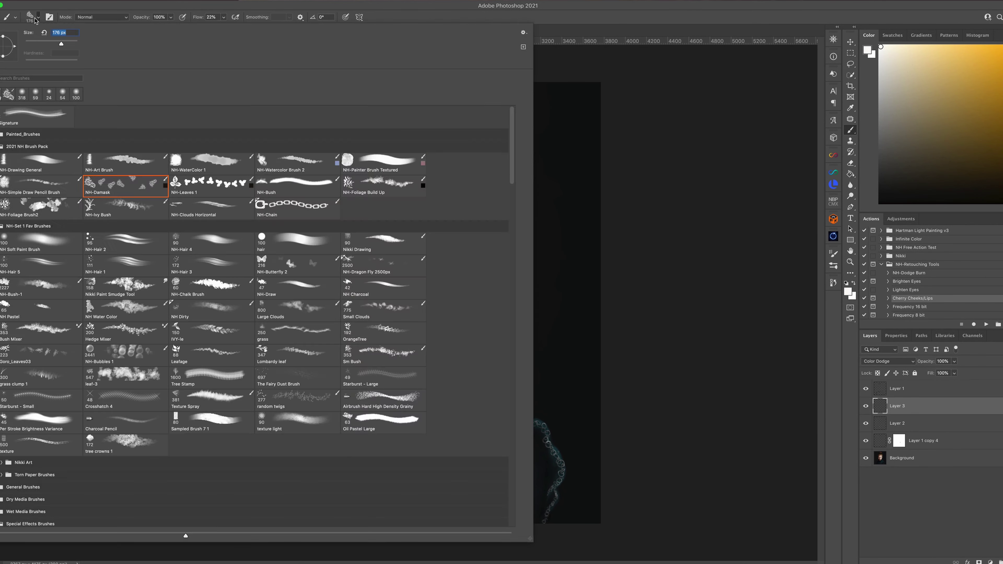
pyautogui.doubleClick(123, 167)
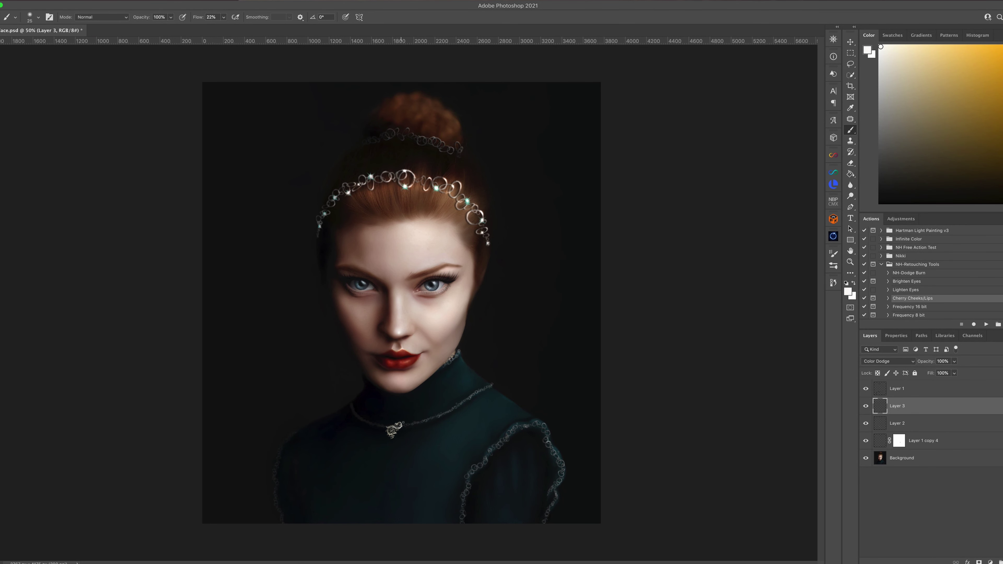
pyautogui.hotkey('alt', '[')
pyautogui.hotkey('ctrl', 'j')
pyautogui.hotkey('alt', '[')
pyautogui.press('v')
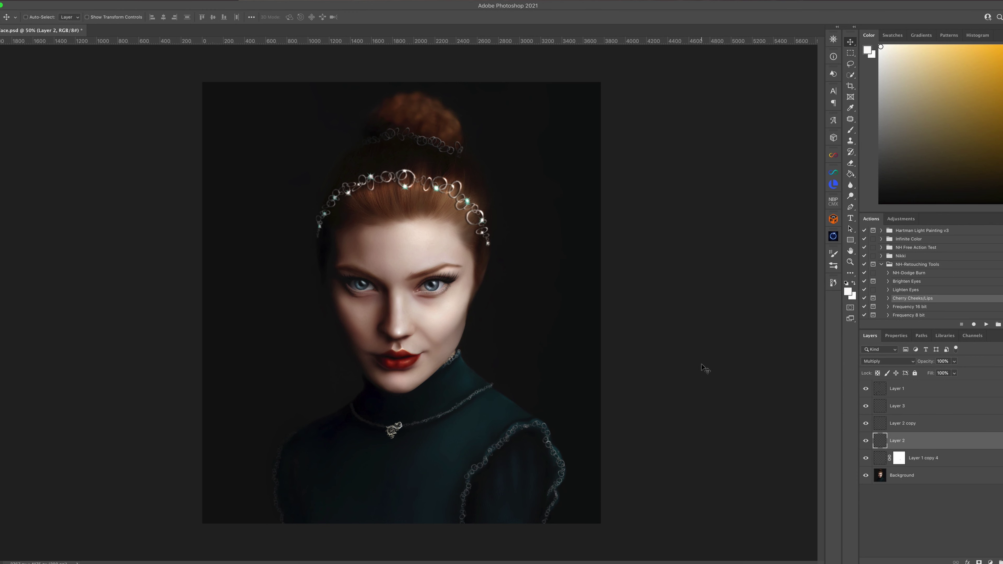
pyautogui.hotkey('alt', ']')
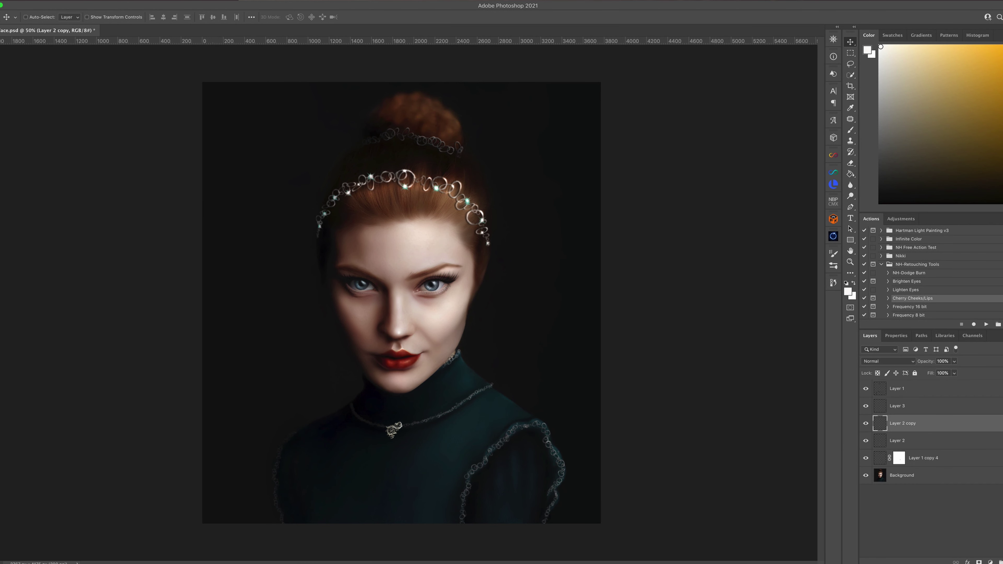
pyautogui.moveTo(954, 361); pyautogui.dragTo(948, 373)
pyautogui.press('F12')
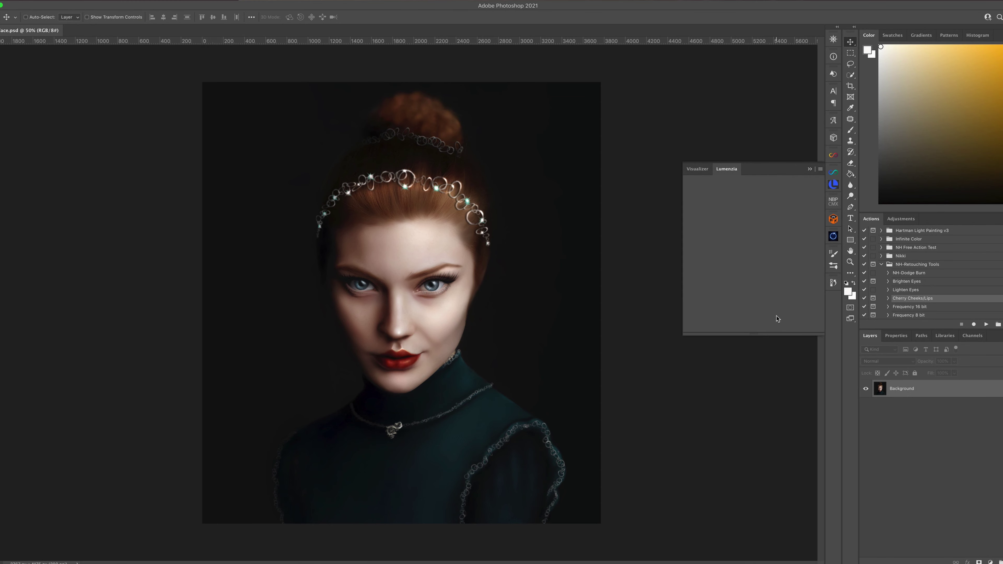
# Step: Darken with a Lumenzia Zone Curves group at 73% opacity, then run the Topaz filter on a new layer
pyautogui.click(723, 273)
pyautogui.press('Return')
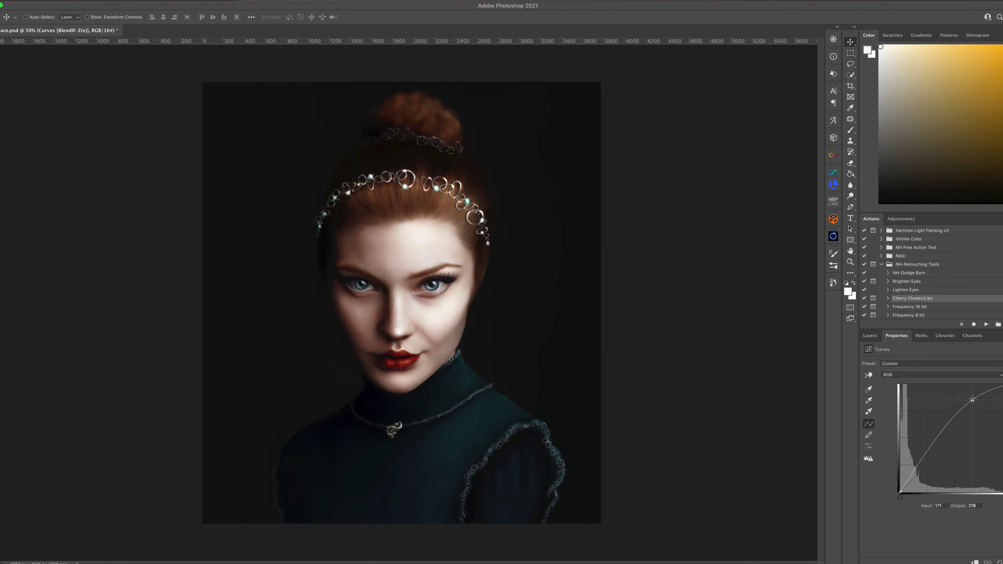
pyautogui.moveTo(972, 399); pyautogui.dragTo(966, 429)
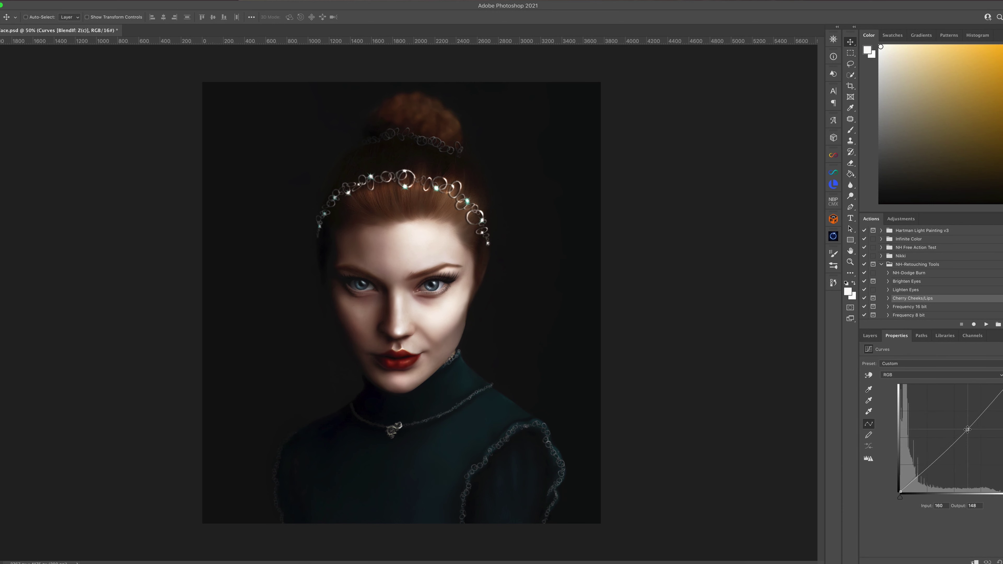
pyautogui.click(870, 335)
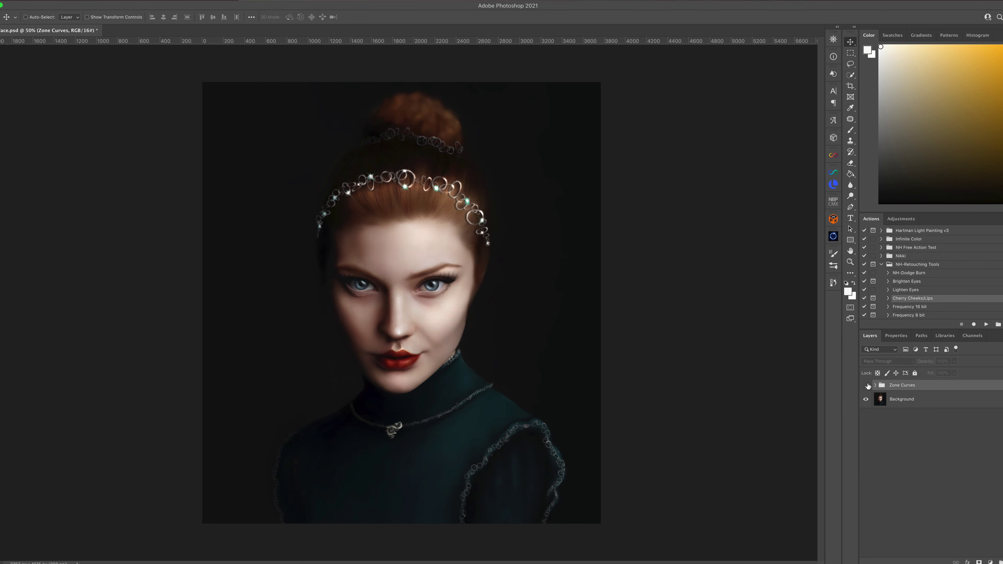
pyautogui.click(953, 361)
pyautogui.moveTo(955, 372); pyautogui.dragTo(944, 374)
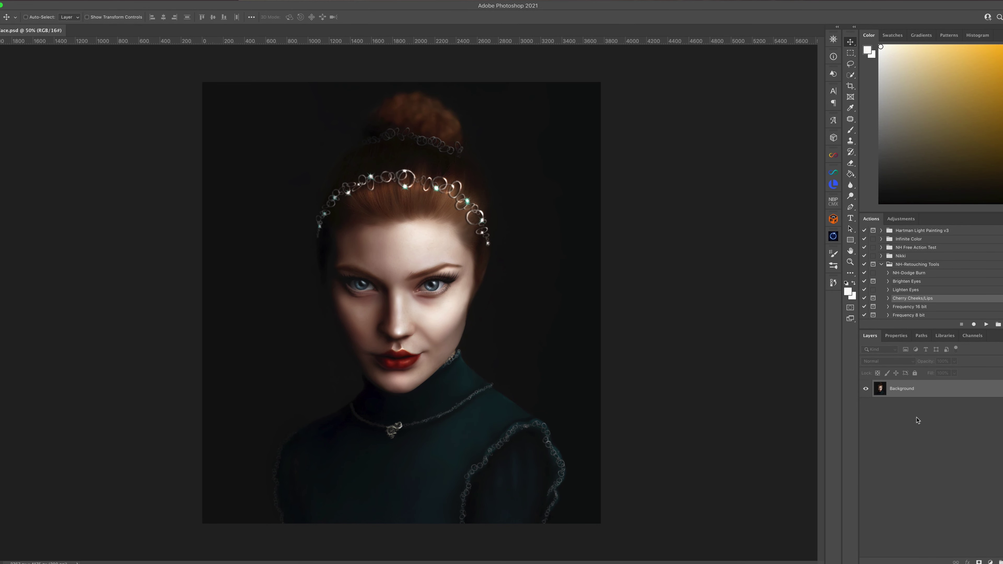
pyautogui.click(201, 42)
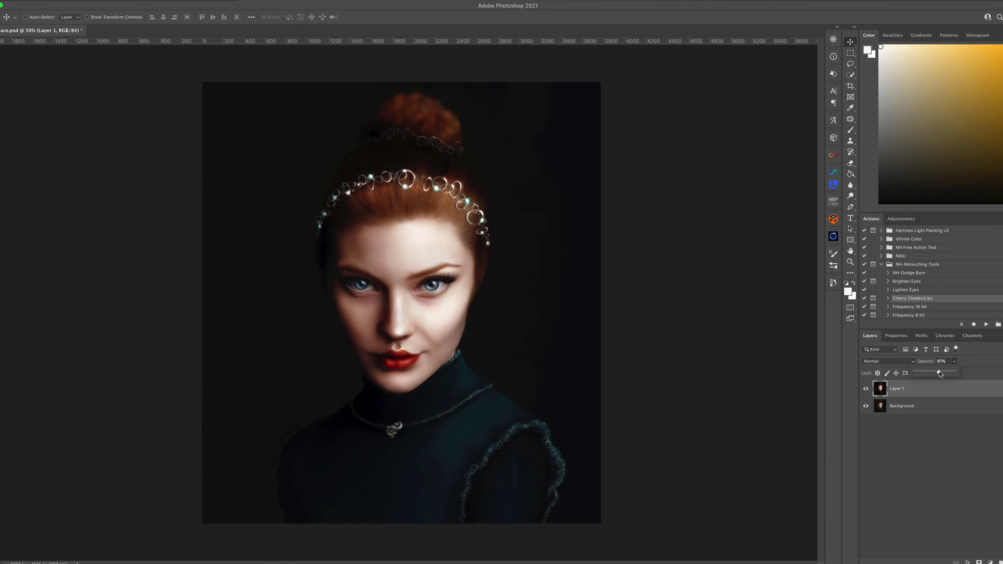
# Step: Select the woman and lasso her hair bun into the selection
pyautogui.hotkey('ctrl', 'shift', 'e')
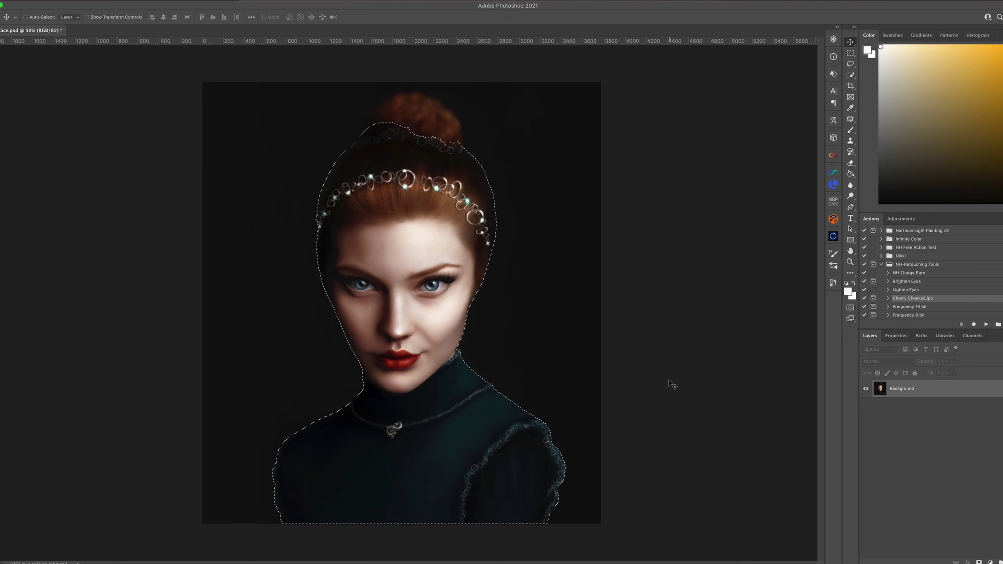
pyautogui.press('l')
pyautogui.moveTo(474, 162); pyautogui.dragTo(344, 166)
pyautogui.click(156, 0)
pyautogui.moveTo(191, 78)
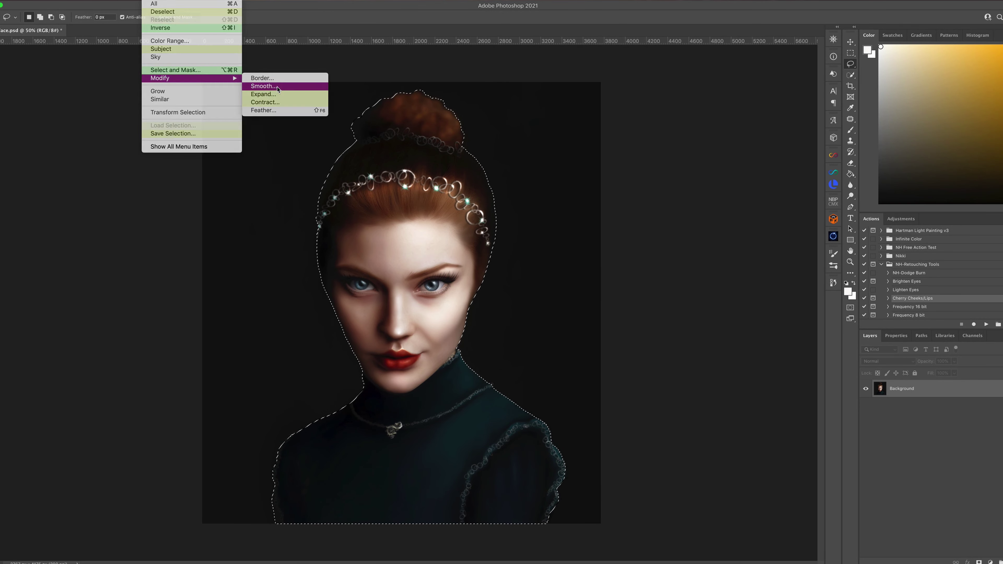
# Step: Open the CL-Masters-12.jpg texture, rotate it and place it behind the woman filling the canvas
pyautogui.click(47, 2)
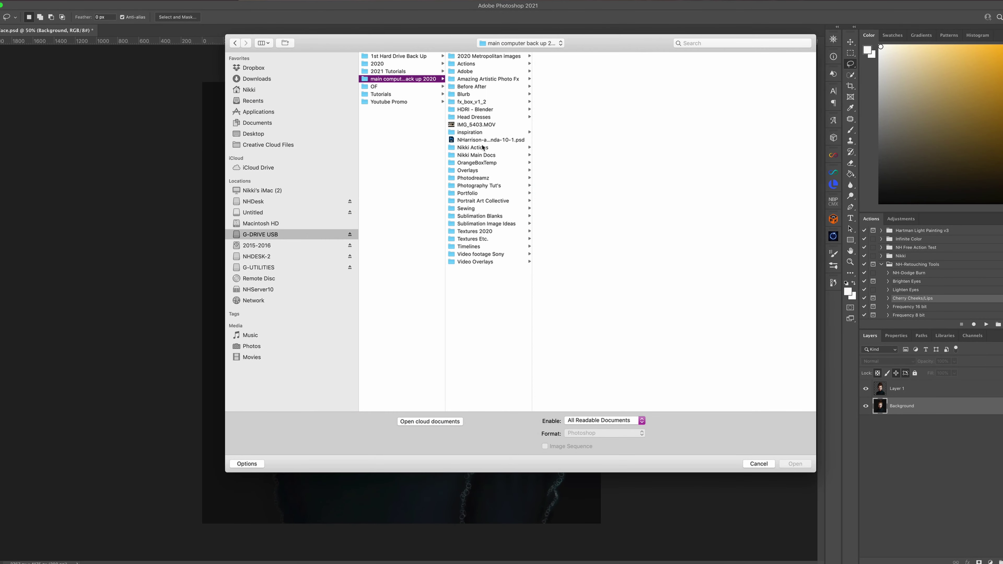
pyautogui.click(649, 330)
pyautogui.click(649, 136)
pyautogui.doubleClick(649, 137)
pyautogui.click(91, 0)
pyautogui.click(118, 38)
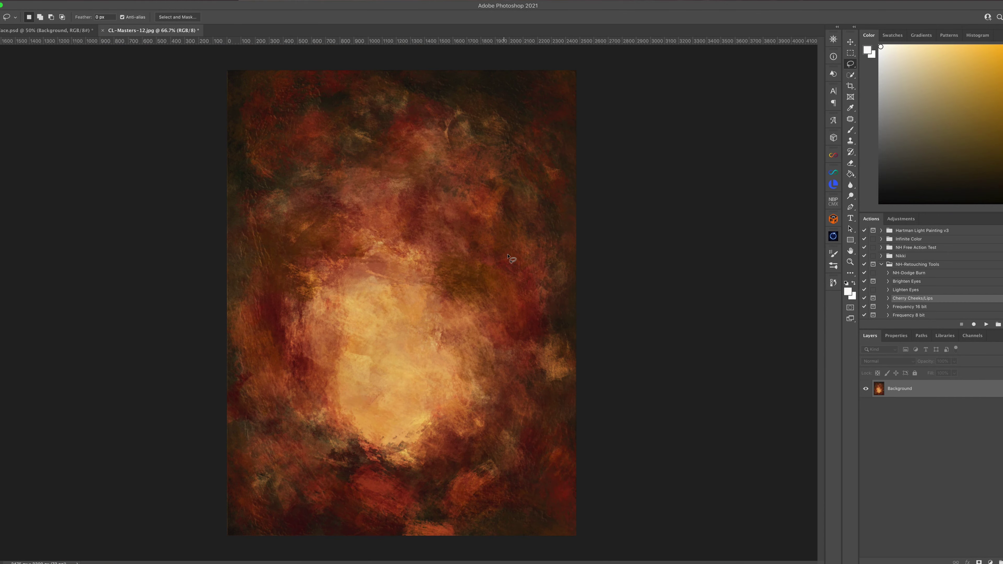
pyautogui.press('v')
pyautogui.hotkey('ctrl', 't')
pyautogui.moveTo(302, 83); pyautogui.dragTo(202, 82)
pyautogui.press('Return')
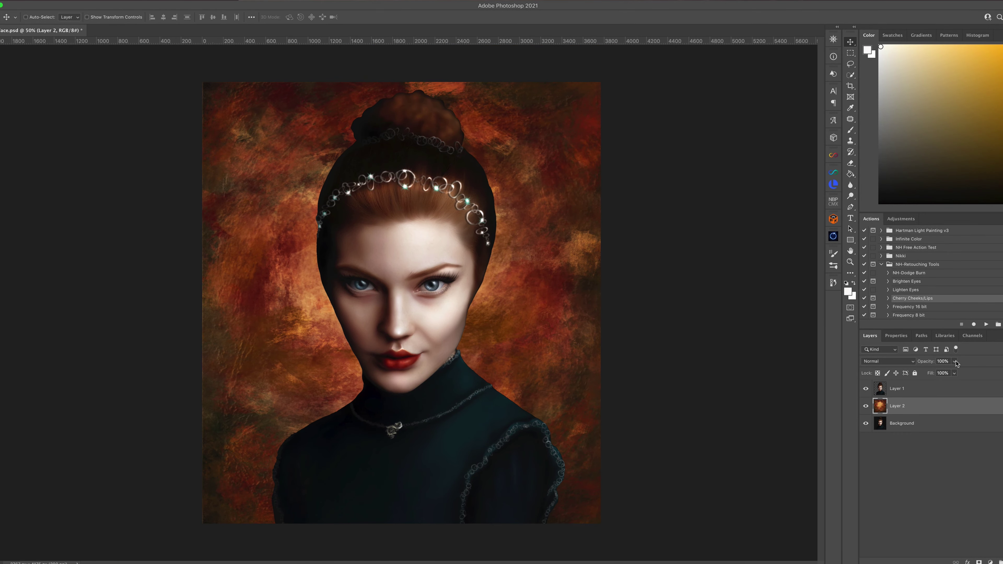
# Step: Fade the texture layer's opacity and add a mask with a black brush to paint it off her
pyautogui.moveTo(955, 363); pyautogui.dragTo(923, 375)
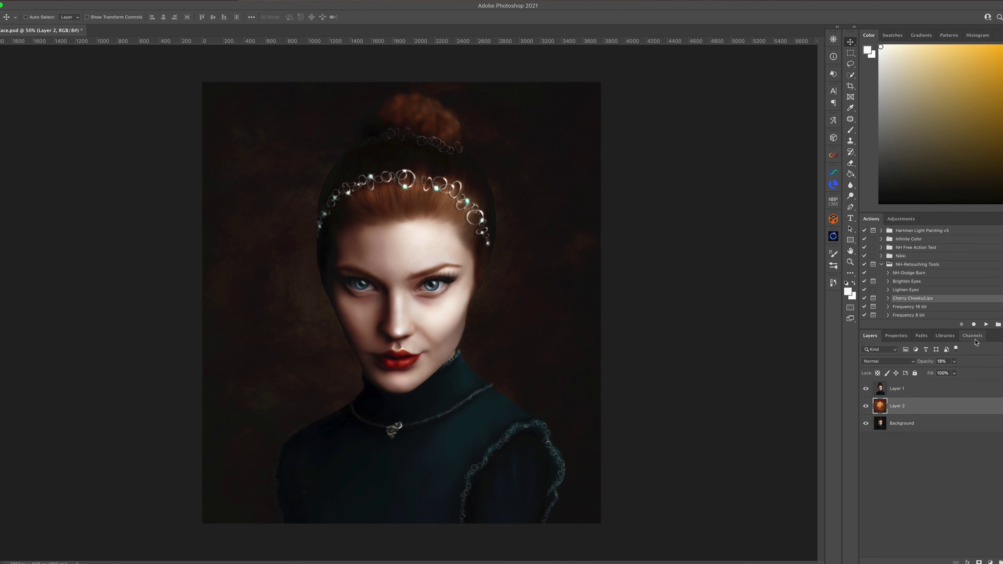
pyautogui.click(979, 561)
pyautogui.press('x')
pyautogui.press('b')
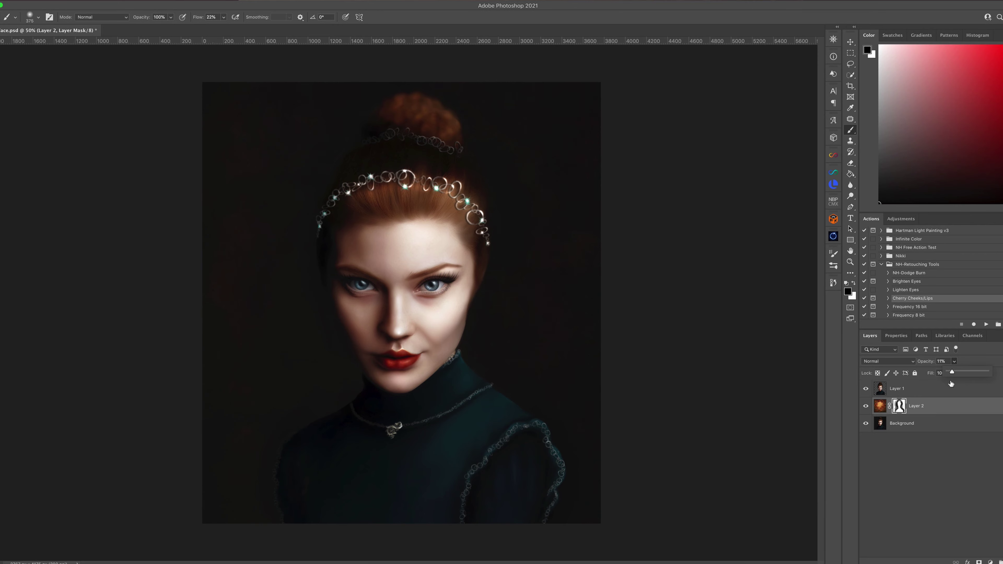
# Step: Cancel Liquify and send the portrait to the Alien Skin Exposure X4 plug-in
pyautogui.hotkey('ctrl', 'shift', 'x')
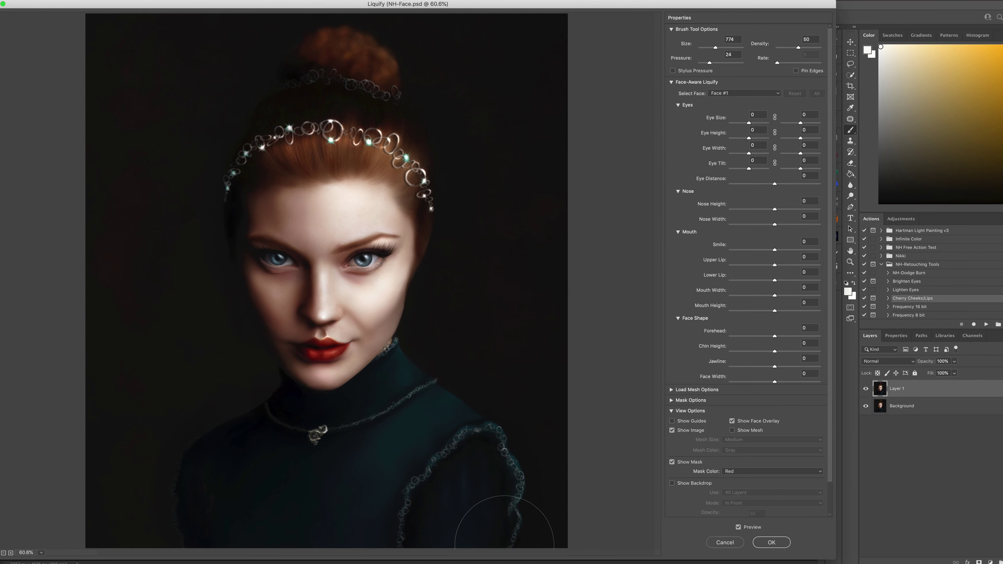
pyautogui.click(725, 541)
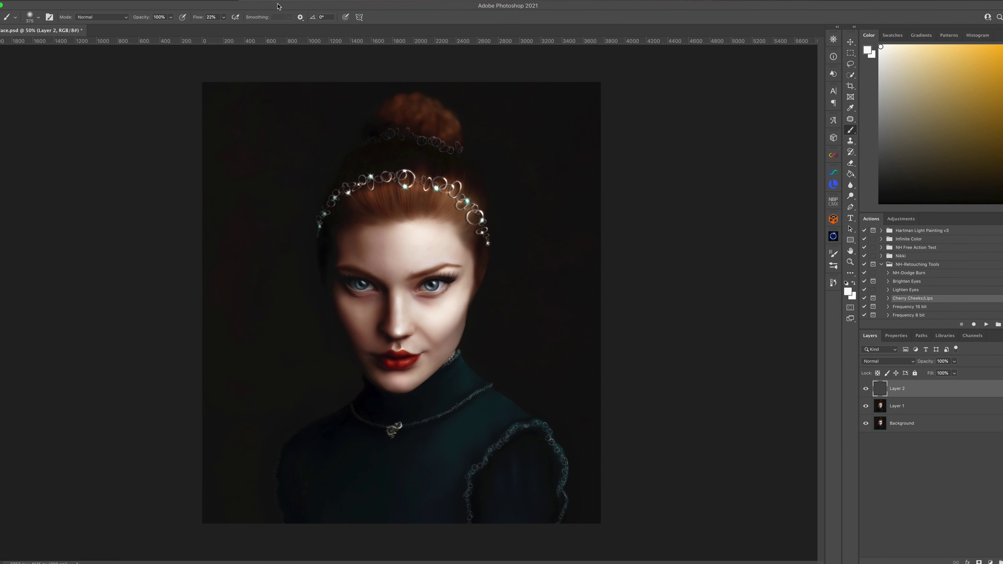
pyautogui.click(360, 205)
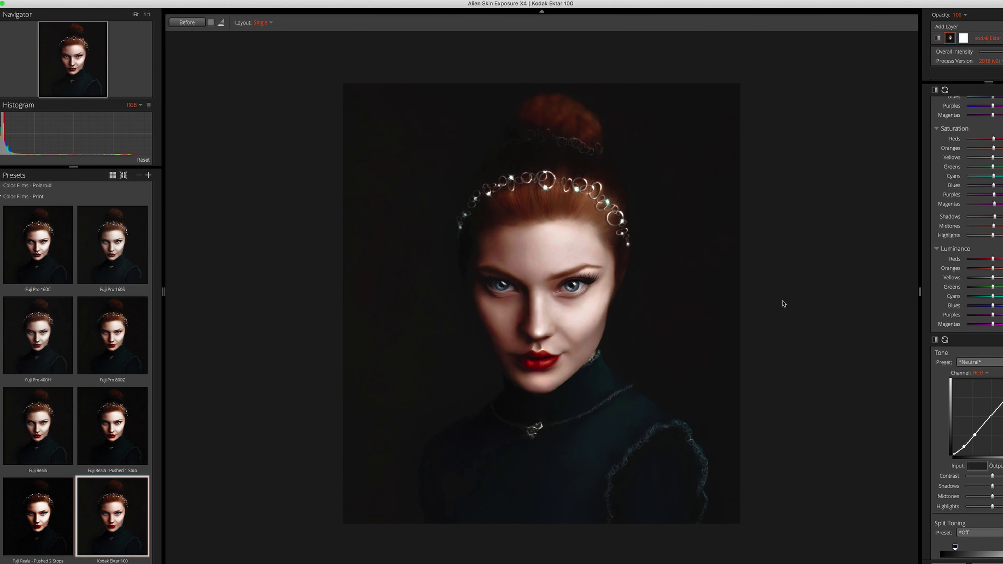
# Step: Try a different Exposure X4 border preset, then turn the damaged-edge border off
pyautogui.scroll(10, 971, 217)
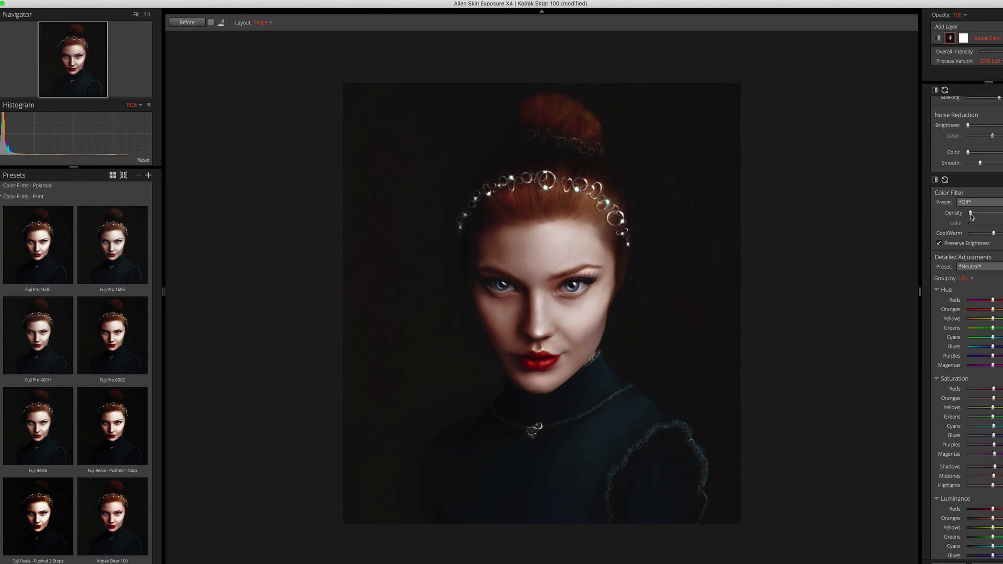
pyautogui.scroll(-10, 991, 393)
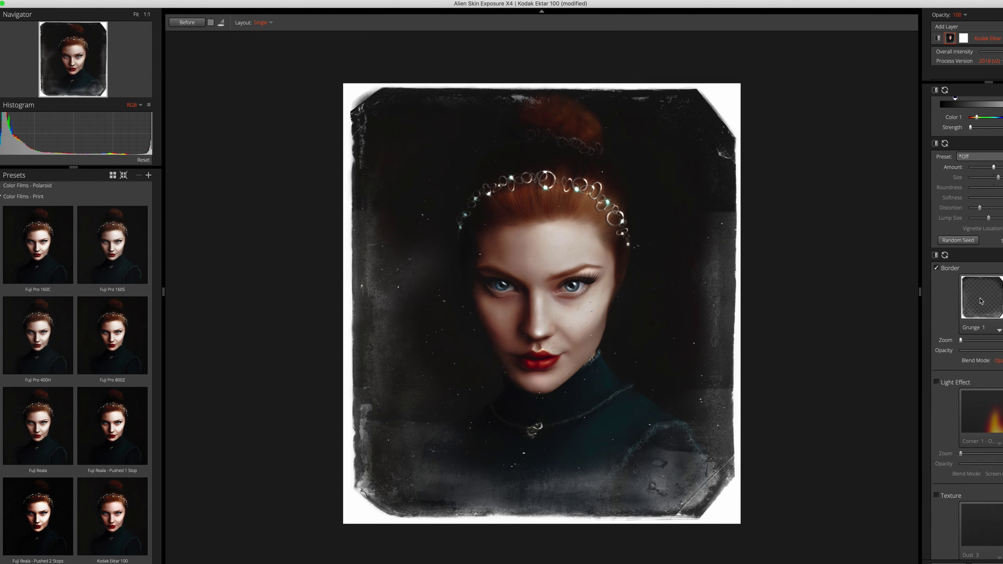
pyautogui.click(981, 296)
pyautogui.click(834, 35)
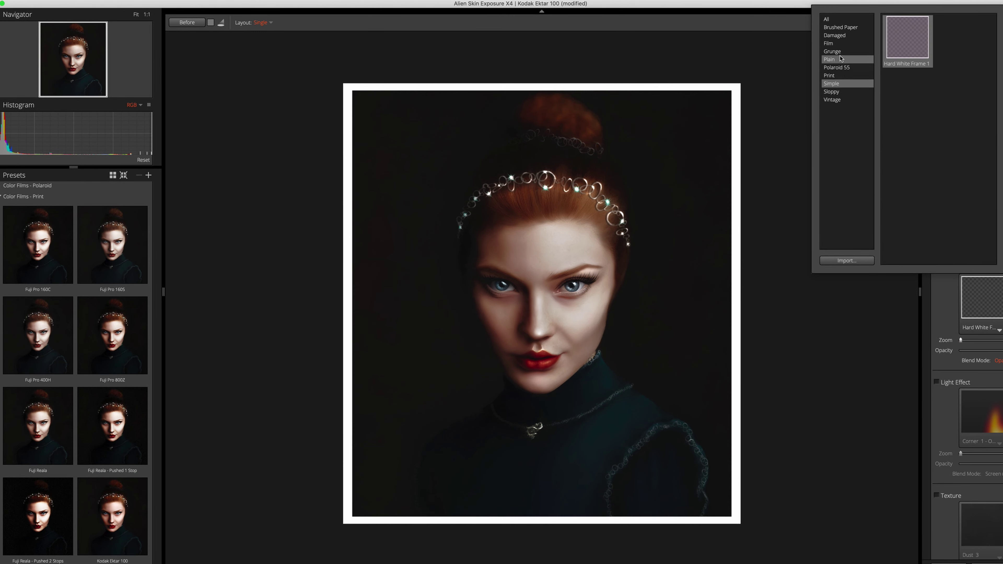
pyautogui.click(909, 93)
pyautogui.moveTo(961, 340)
pyautogui.mouseDown()
pyautogui.moveTo(986, 340)
pyautogui.moveTo(963, 351)
pyautogui.mouseUp()
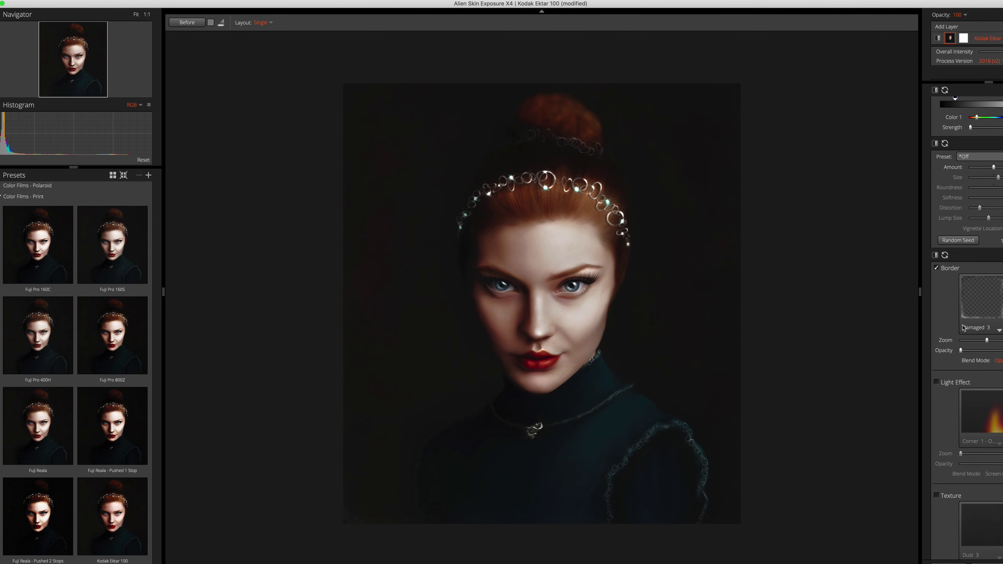
pyautogui.scroll(10, 971, 348)
pyautogui.click(964, 346)
pyautogui.scroll(15, 999, 207)
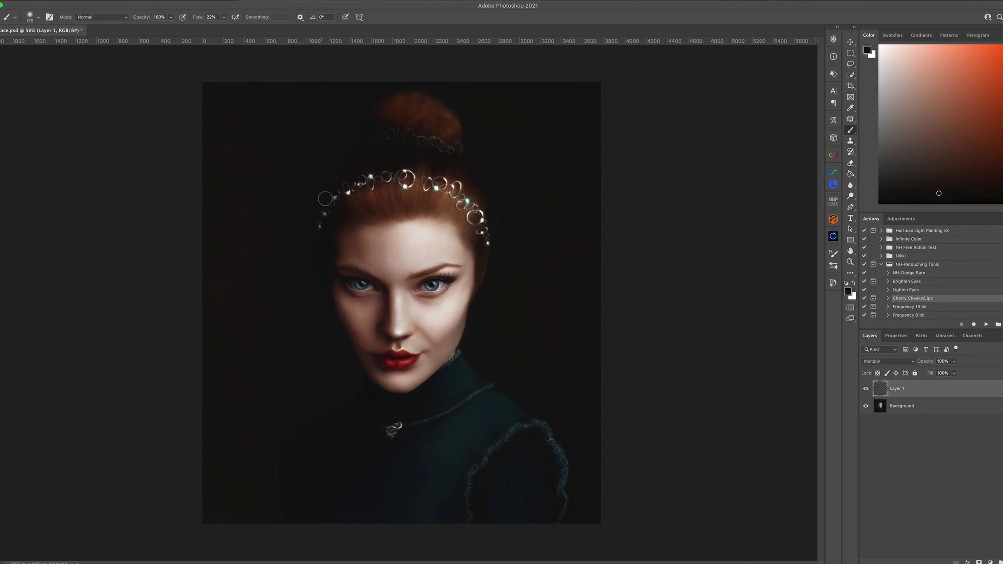
# Step: Browse the texture collection and preview several texture files
pyautogui.hotkey('ctrl', 'o')
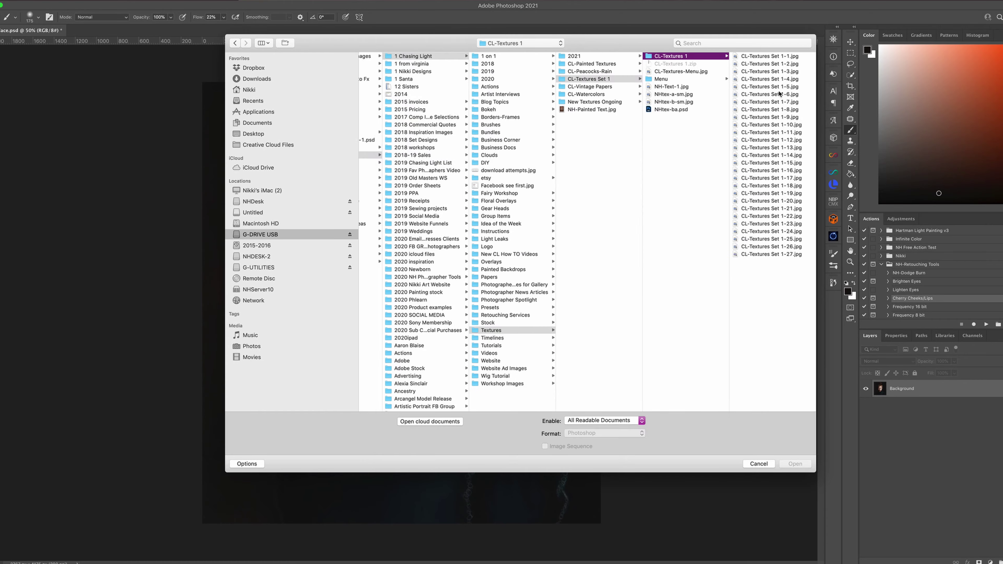
pyautogui.click(668, 117)
pyautogui.click(671, 140)
pyautogui.press('Return')
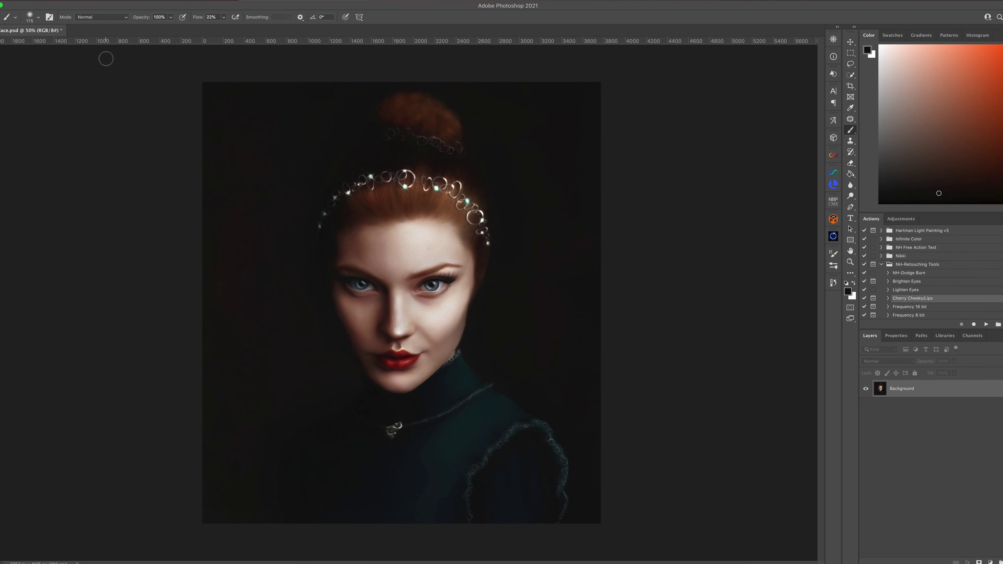
pyautogui.hotkey('ctrl', 'o')
pyautogui.click(751, 133)
pyautogui.press('Down')
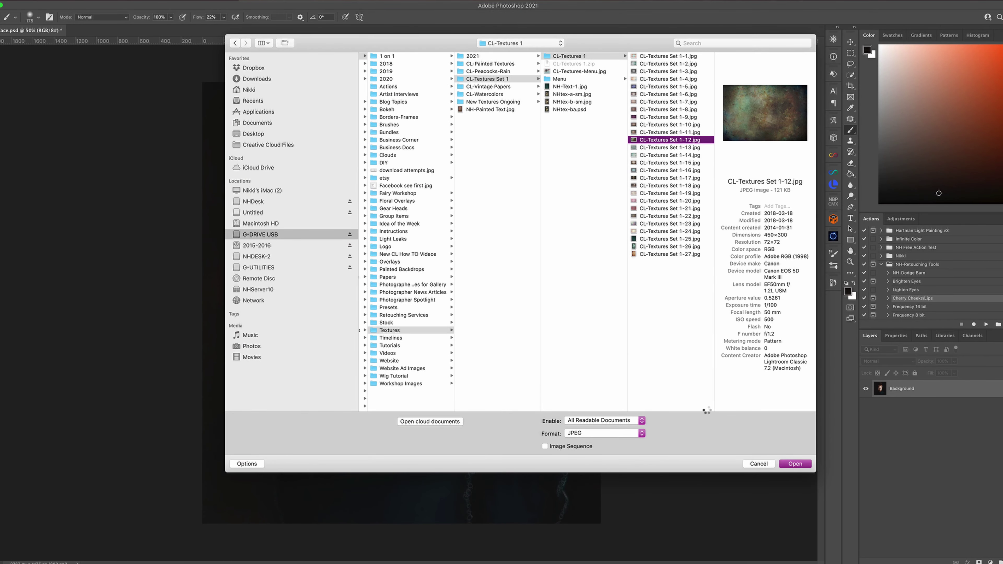
pyautogui.press('Return')
pyautogui.hotkey('ctrl', 'o')
# Step: Place CL-Textures Set 1-11.jpg from the CL-Textures 1 folder onto the portrait
pyautogui.click(754, 57)
pyautogui.click(671, 105)
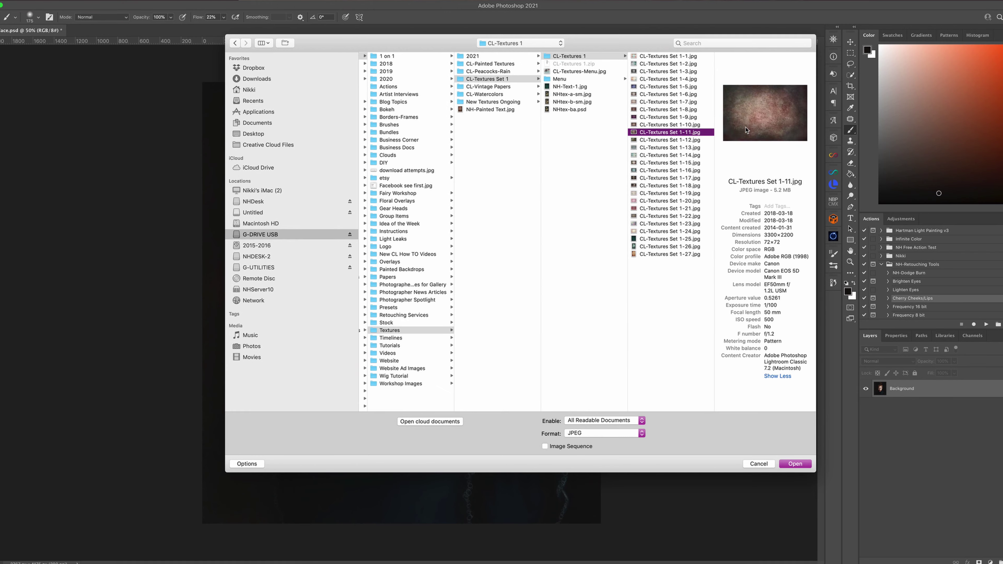
pyautogui.click(671, 174)
pyautogui.press('Return')
pyautogui.click(91, 2)
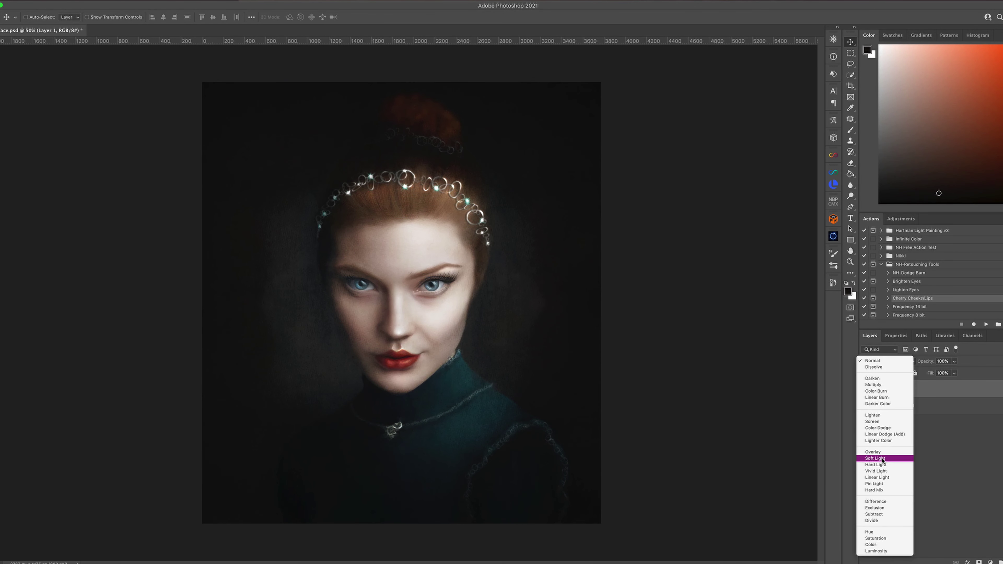
# Step: Blend the texture in Soft Light at 66% opacity and give it a layer mask
pyautogui.click(881, 460)
pyautogui.press('6')
pyautogui.press('6')
pyautogui.click(979, 562)
pyautogui.press('b')
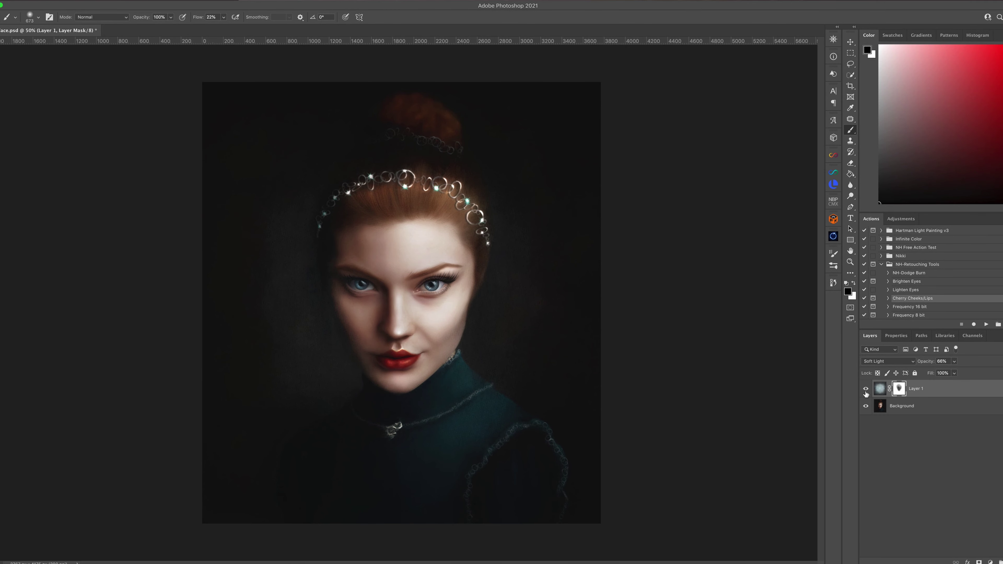
pyautogui.click(954, 361)
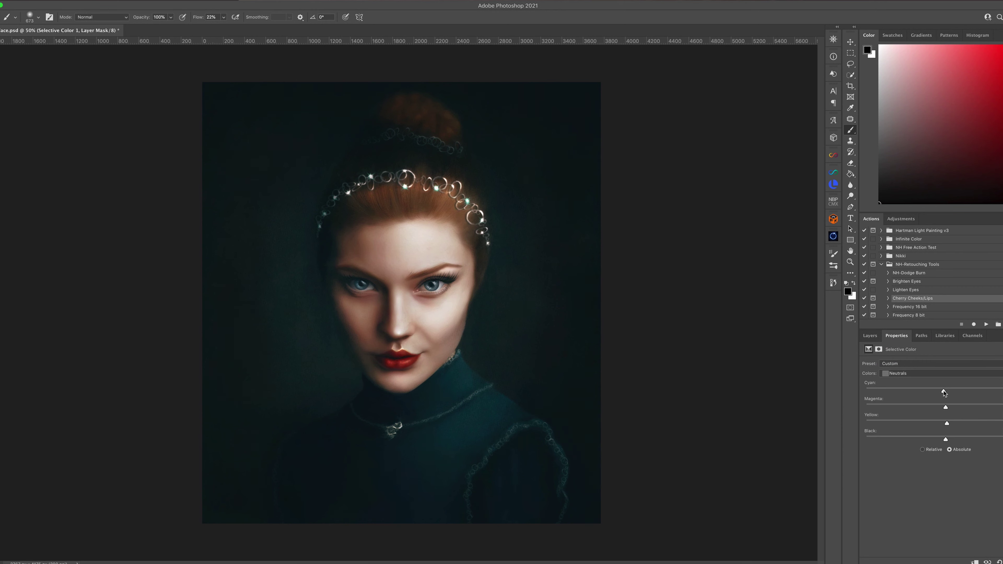
# Step: Tune Selective Color whites and blues, run the Cherry Cheeks/Lips action, then flatten the image
pyautogui.press('Up')
pyautogui.press('Up')
pyautogui.press('Up')
pyautogui.press('Up')
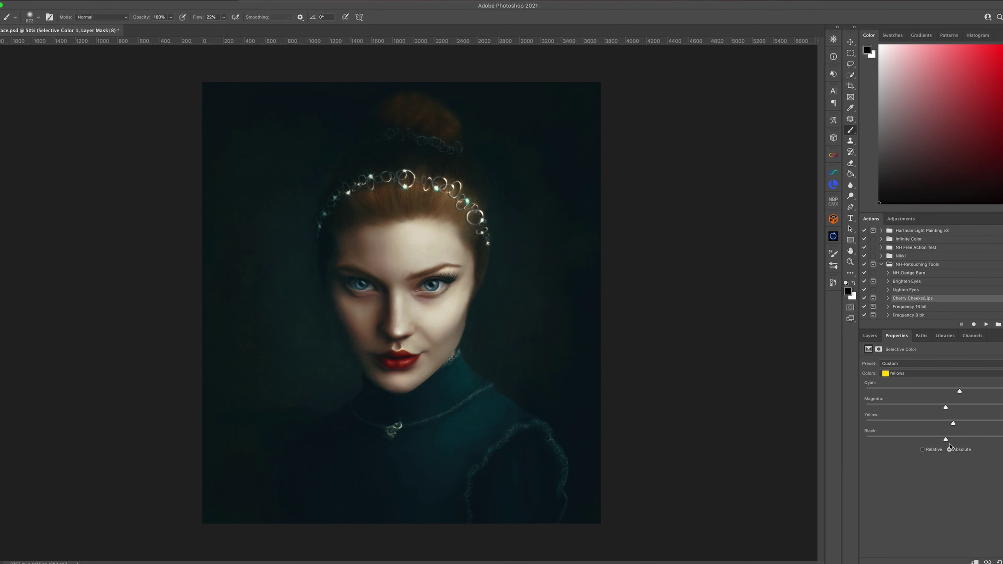
pyautogui.press('Down')
pyautogui.press('Down')
pyautogui.press('Down')
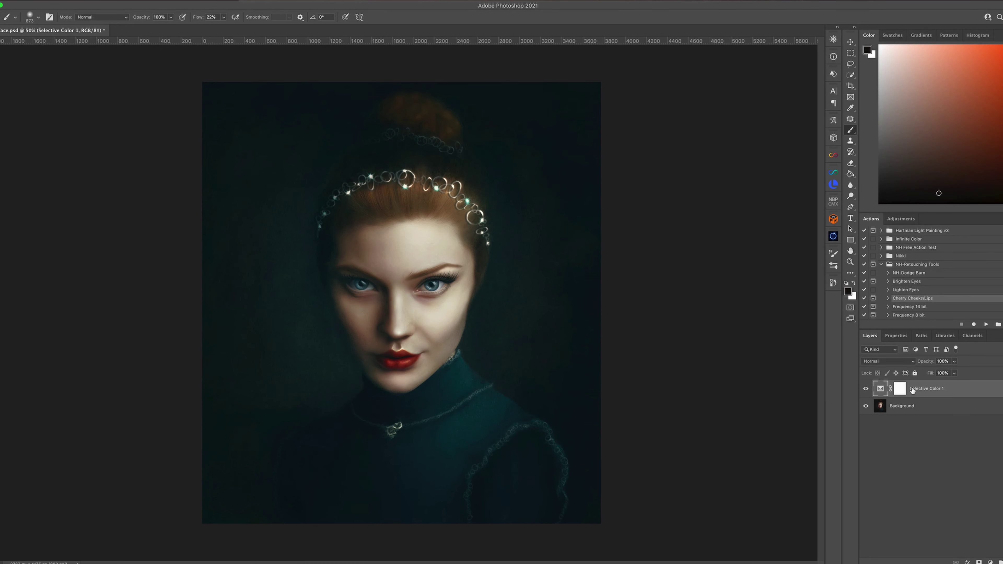
pyautogui.click(577, 178)
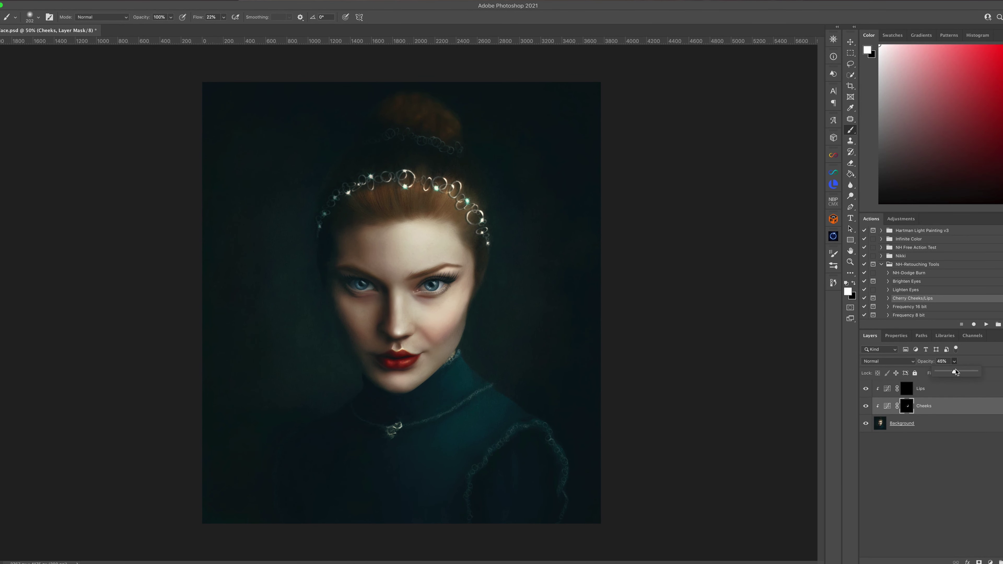
pyautogui.press('F12')
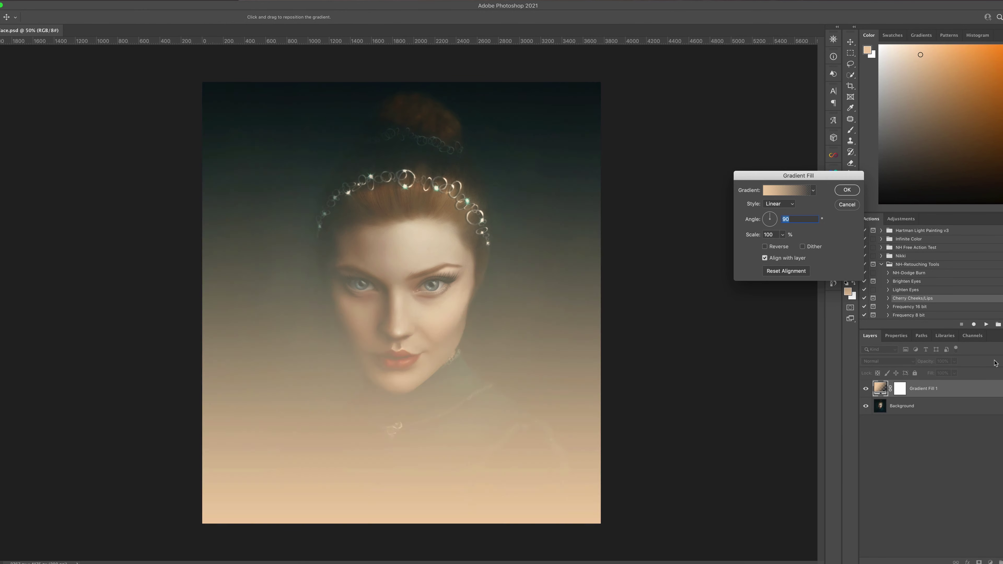
# Step: Add a peach Gradient Fill glow at the top in Screen mode at reduced strength
pyautogui.moveTo(401, 355); pyautogui.dragTo(419, 178)
pyautogui.press('Return')
pyautogui.click(953, 373)
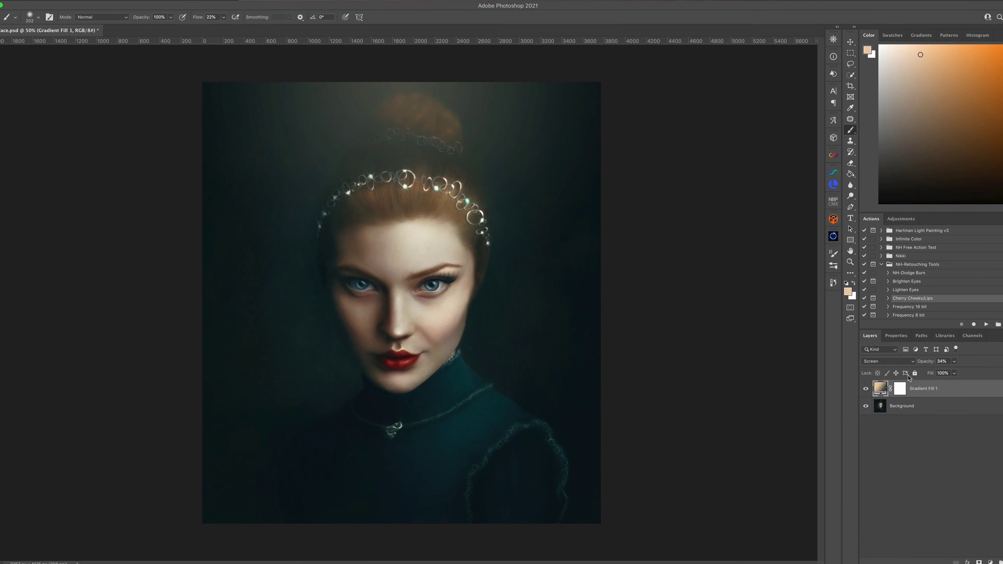
pyautogui.moveTo(981, 371); pyautogui.dragTo(949, 373)
# Step: On a new layer, paint soft grey haze across the top at 10% brush flow
pyautogui.hotkey('ctrl', 'shift', 'alt', 'n')
pyautogui.hotkey('shift', '1')
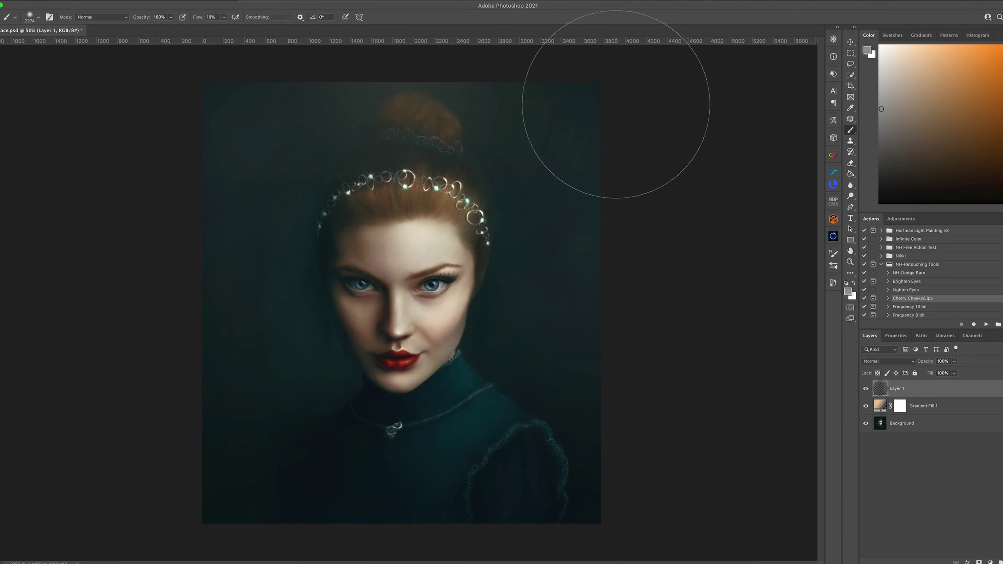
pyautogui.hotkey('ctrl', '-')
pyautogui.moveTo(464, 175)
pyautogui.mouseDown()
pyautogui.moveTo(493, 130)
pyautogui.moveTo(403, 179)
pyautogui.moveTo(462, 230)
pyautogui.mouseUp()
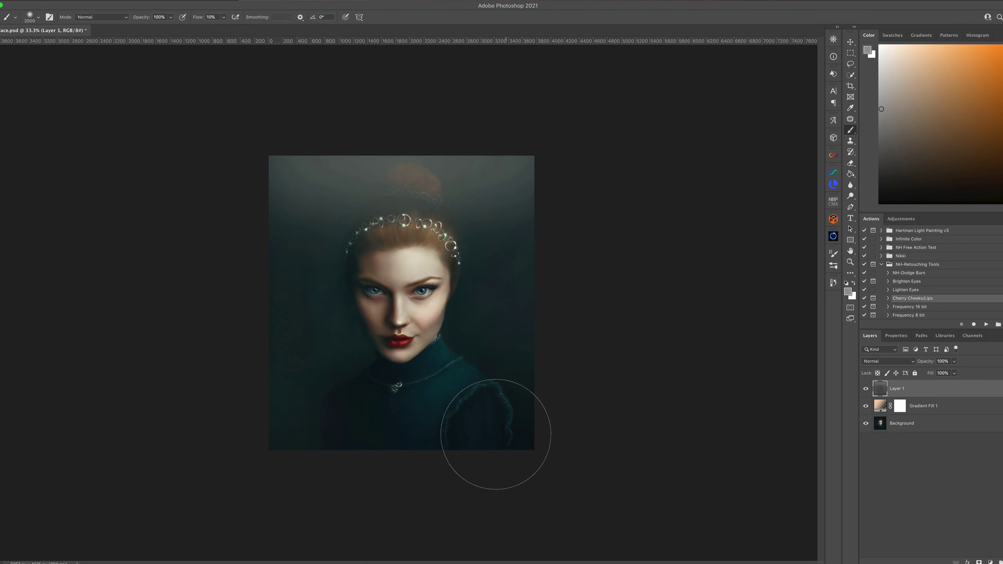
pyautogui.hotkey('ctrl', 'z')
# Step: Lower the gradient glow's opacity and add a mask to the grey haze layer
pyautogui.click(922, 406)
pyautogui.click(954, 373)
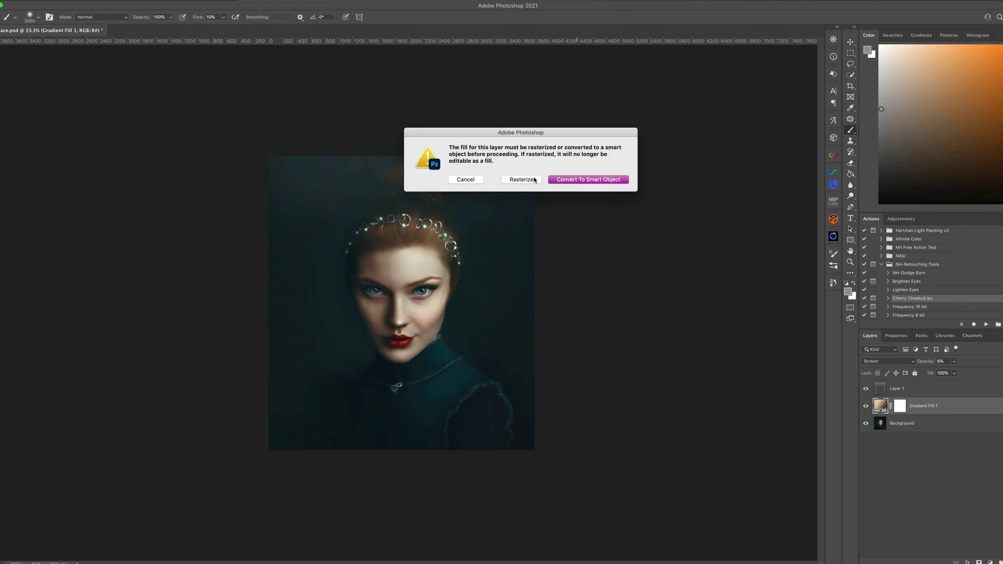
pyautogui.click(904, 388)
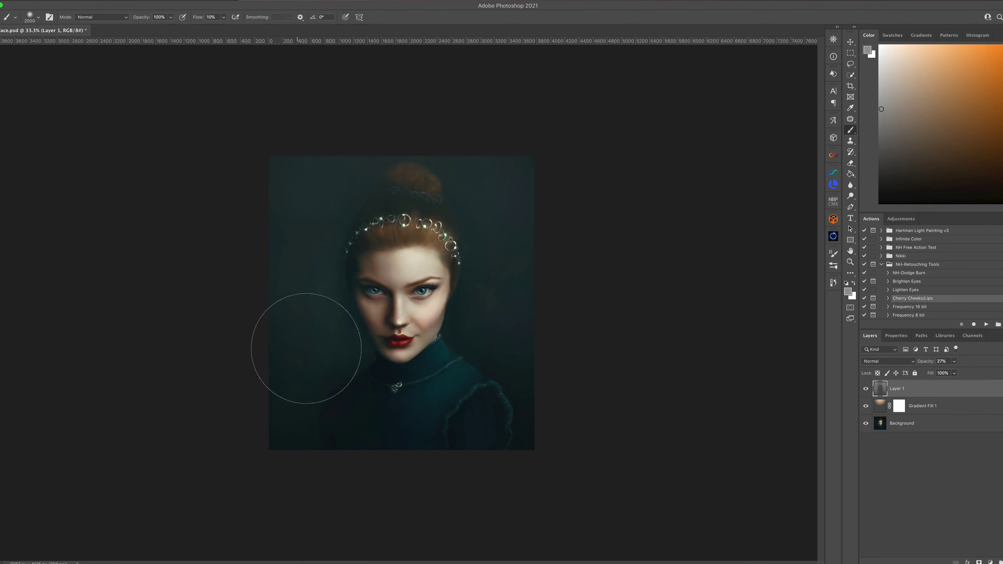
pyautogui.click(979, 561)
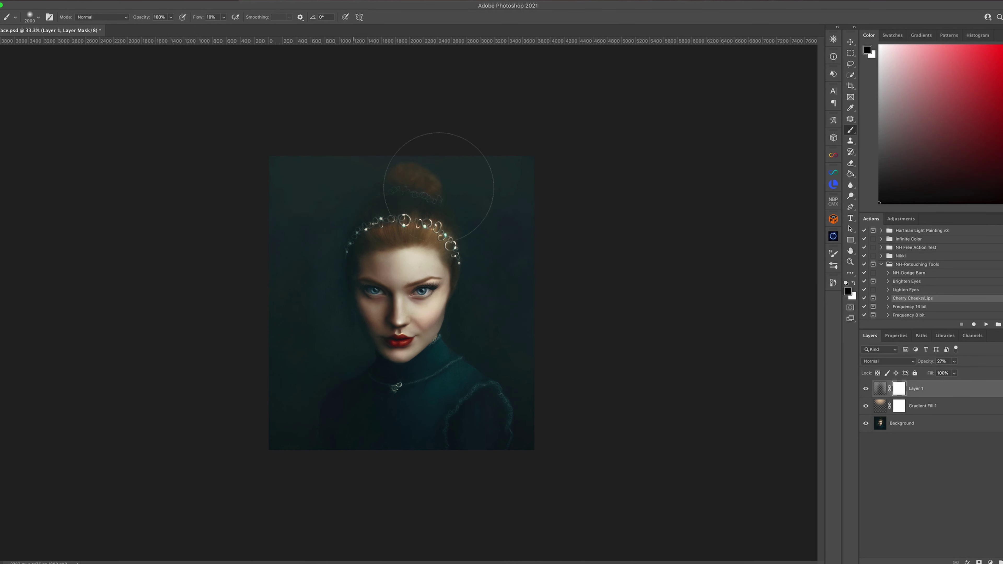
pyautogui.click(869, 386)
# Step: On another new layer, paint with a dark teal sampled from the background
pyautogui.hotkey('ctrl', 'shift', 'alt', 'n')
pyautogui.keyDown('alt'); pyautogui.click(314, 289); pyautogui.keyUp('alt')
pyautogui.moveTo(315, 289); pyautogui.dragTo(292, 289)
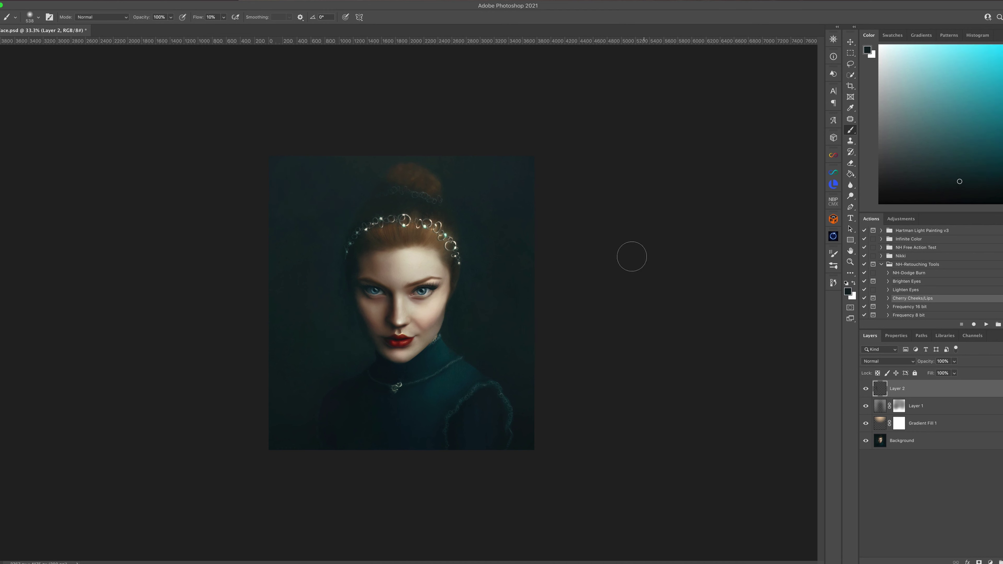
pyautogui.keyDown('alt'); pyautogui.click(318, 283); pyautogui.keyUp('alt')
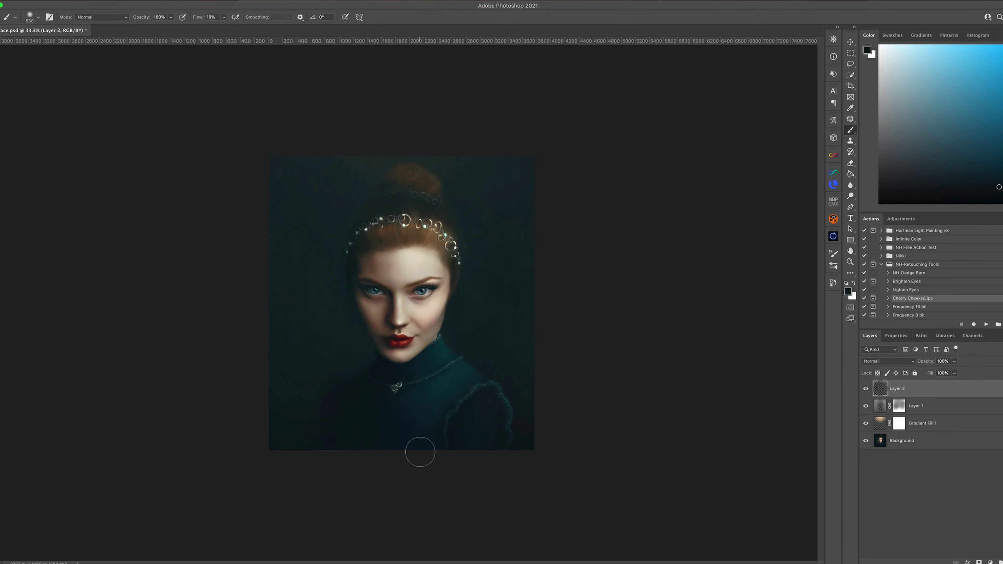
# Step: Merge the layers at 86% opacity, flatten, and launch Alien Skin Exposure X4
pyautogui.hotkey('ctrl', 'e')
pyautogui.moveTo(954, 361); pyautogui.dragTo(949, 372)
pyautogui.hotkey('ctrl', 'e')
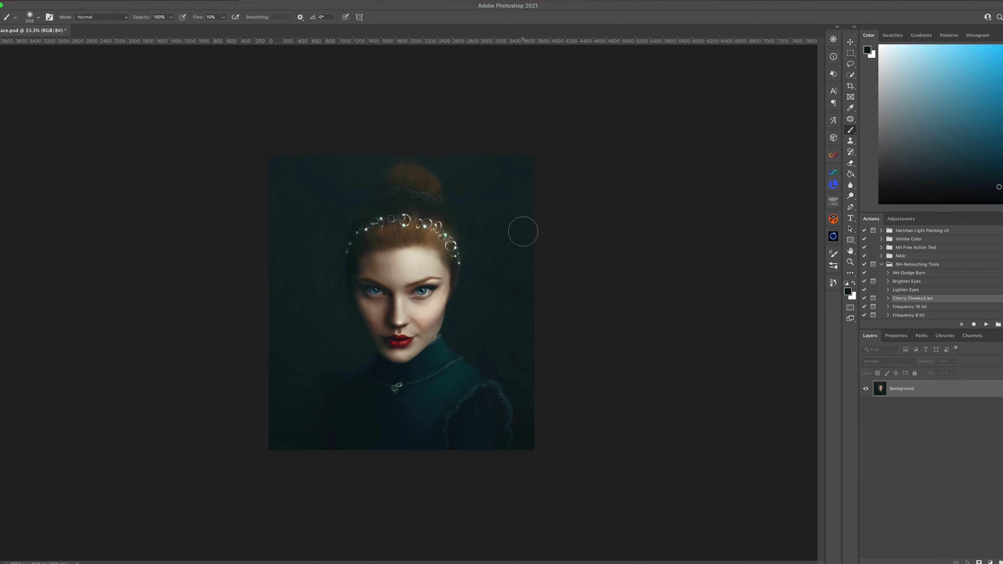
pyautogui.click(175, 4)
pyautogui.click(198, 18)
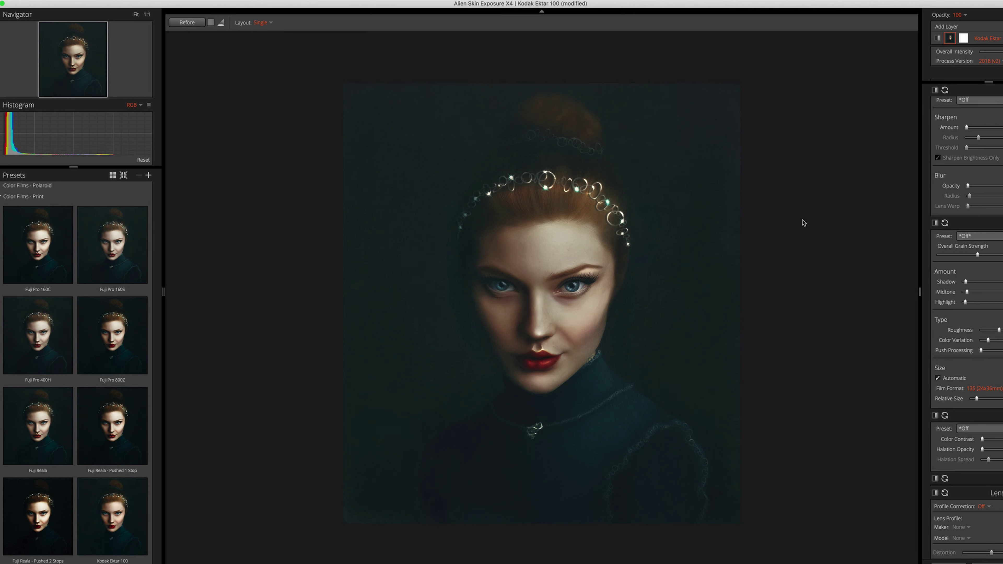
# Step: Lift the Kodak Ektar 100 Tone curve's shadow point to Input 15.22
pyautogui.moveTo(970, 446); pyautogui.dragTo(964, 449)
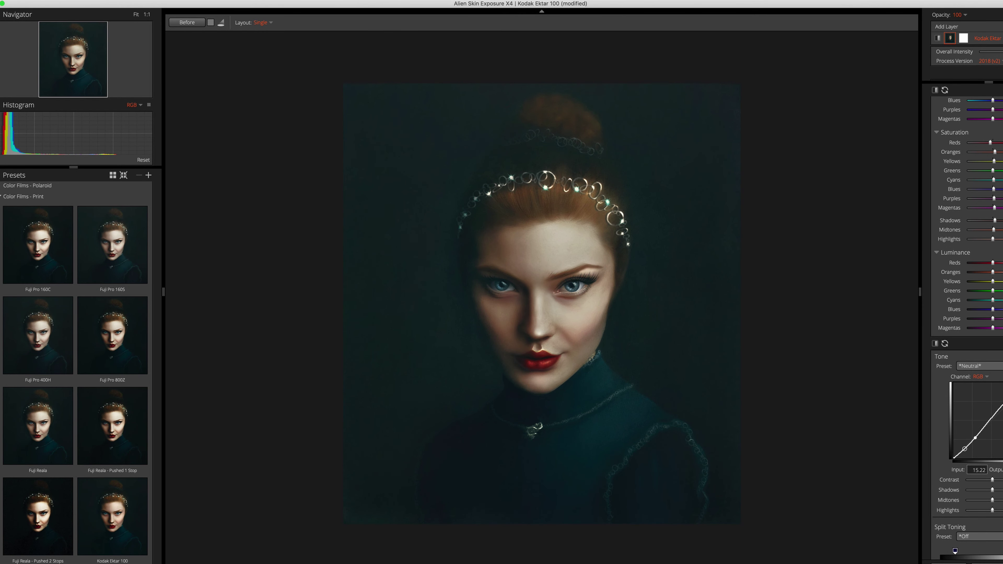
pyautogui.scroll(10, 996, 207)
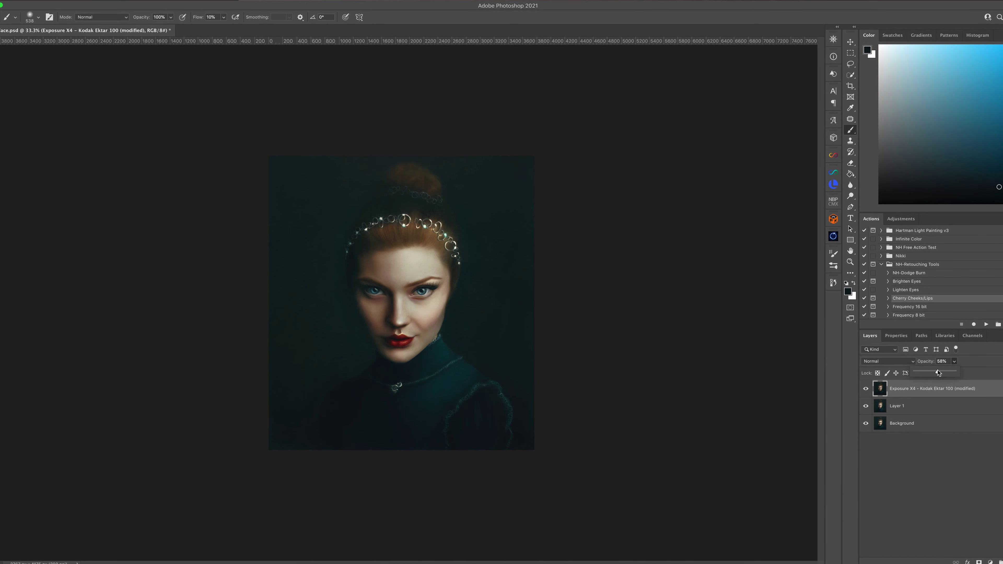
# Step: Flatten the Exposure layer, then flip the texture vertically and stretch it over the canvas
pyautogui.hotkey('ctrl', 'shift', 'e')
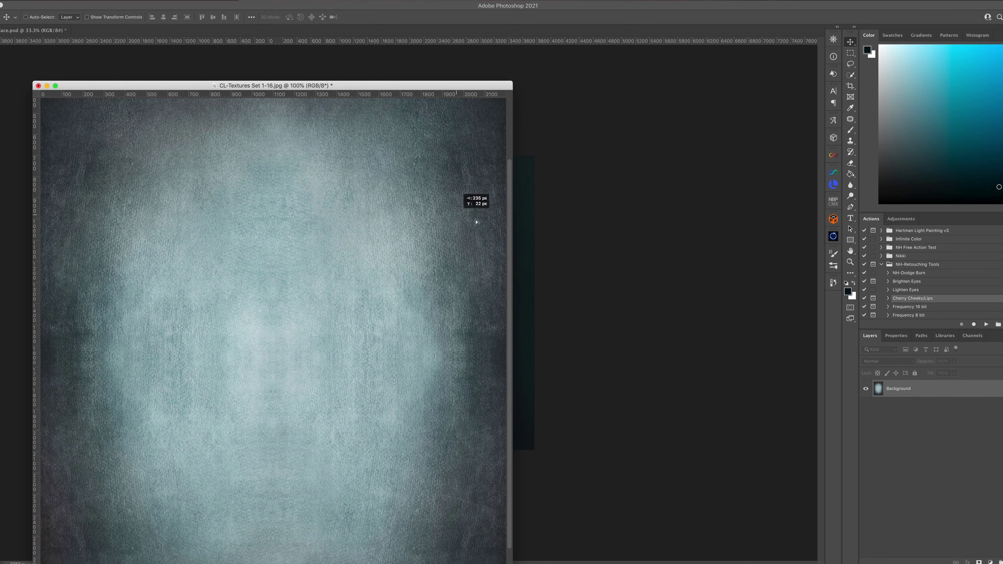
pyautogui.rightClick(397, 282)
pyautogui.click(426, 445)
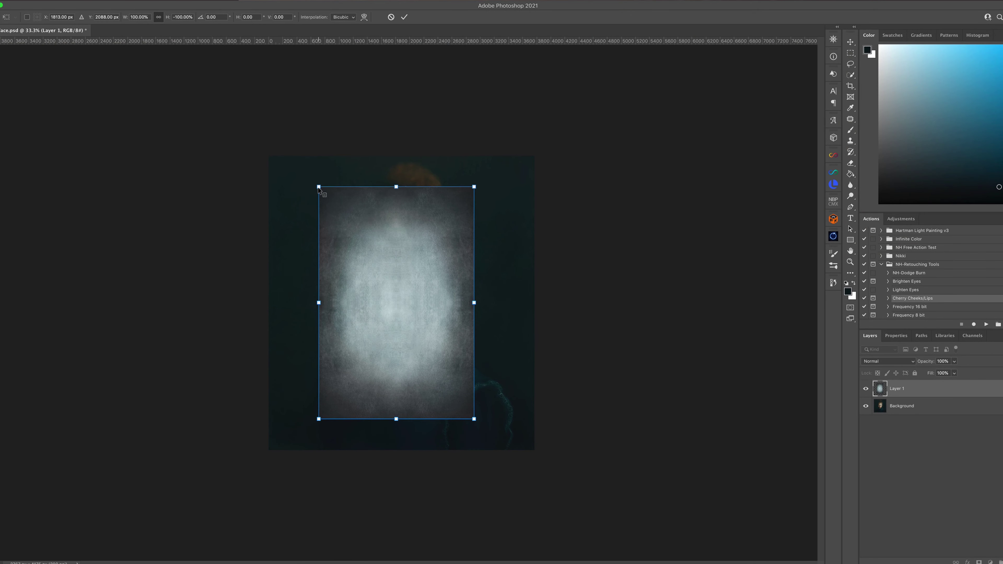
pyautogui.moveTo(318, 187); pyautogui.dragTo(269, 155)
pyautogui.press('Return')
# Step: Blend the texture in Soft Light at 15% and add a layer mask
pyautogui.hotkey('shift', 'alt', 'f')
pyautogui.press('1')
pyautogui.press('5')
pyautogui.click(989, 561)
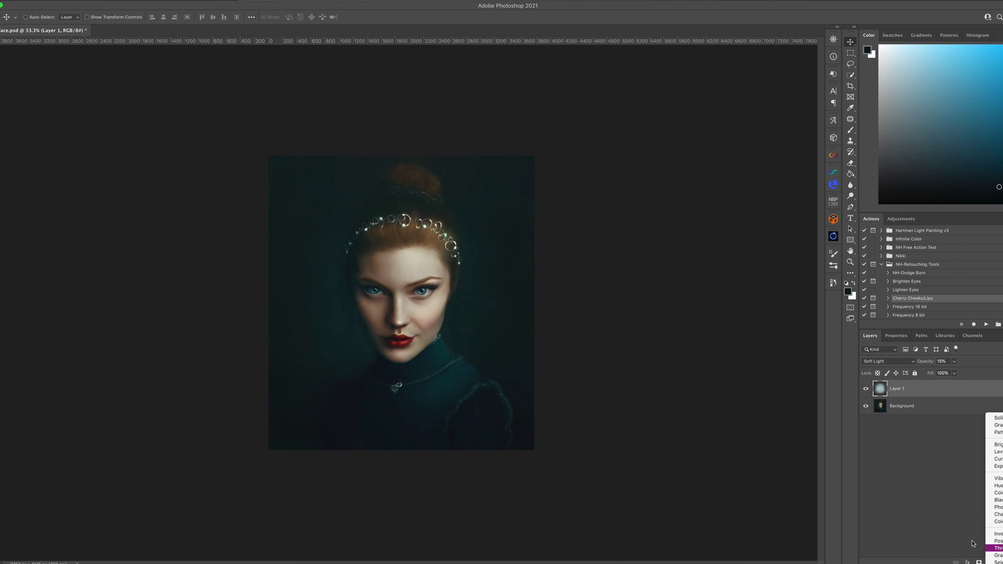
pyautogui.press('Escape')
pyautogui.press('b')
pyautogui.hotkey('ctrl', '+')
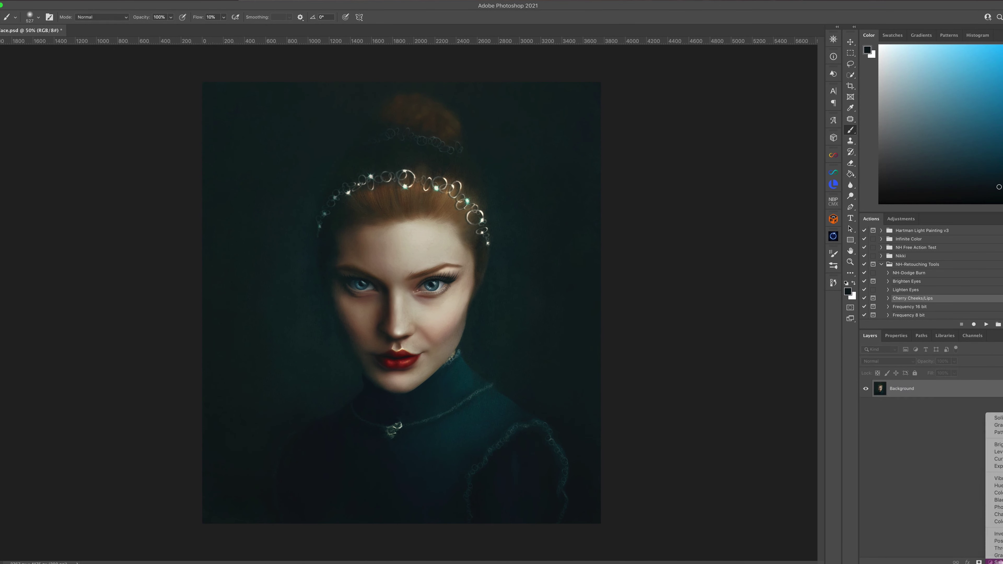
# Step: Deepen the Blacks range in Selective Color, then move on to Neutrals
pyautogui.moveTo(945, 439); pyautogui.dragTo(949, 441)
pyautogui.click(940, 372)
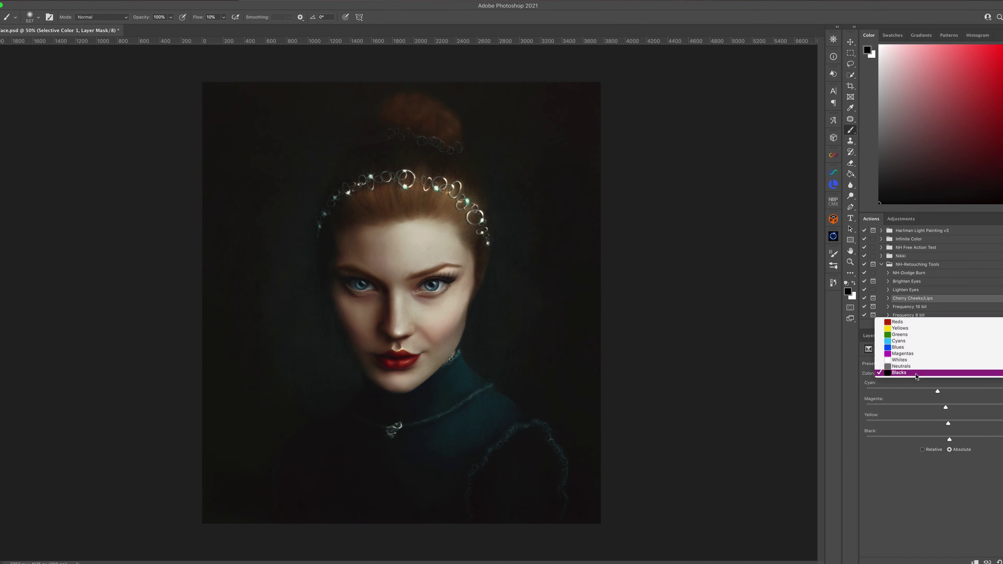